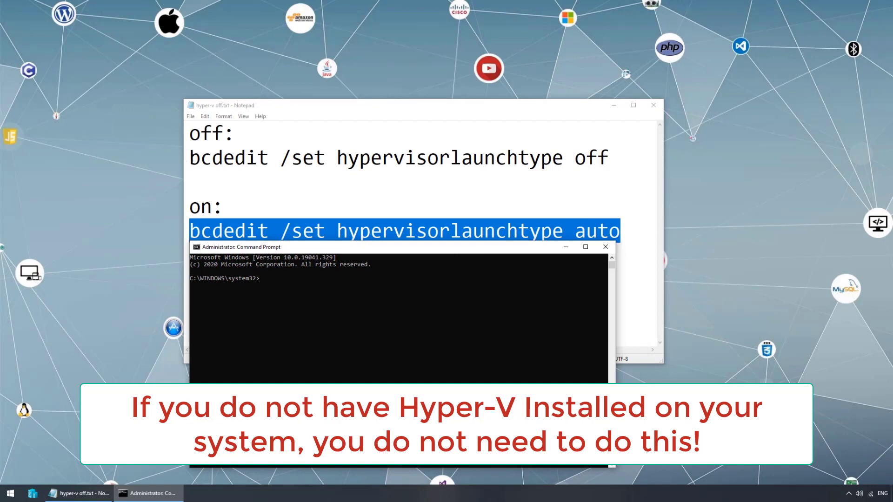
Copy the command bcdedit /set hypervisorlaunchtype off from the hyper-v off.txt notes and run it in the administrator Command Prompt
left_click_drag(190, 158, 602, 158)
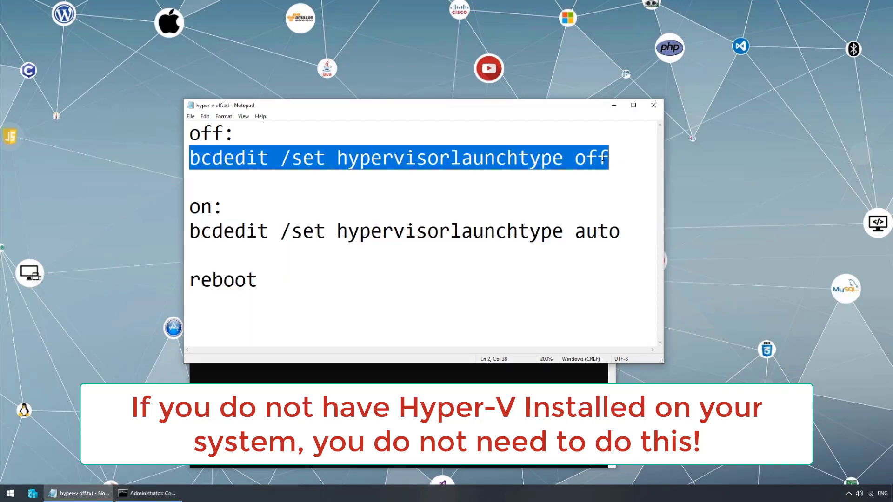
right_click(603, 157)
left_click(531, 186)
key("alt+Tab")
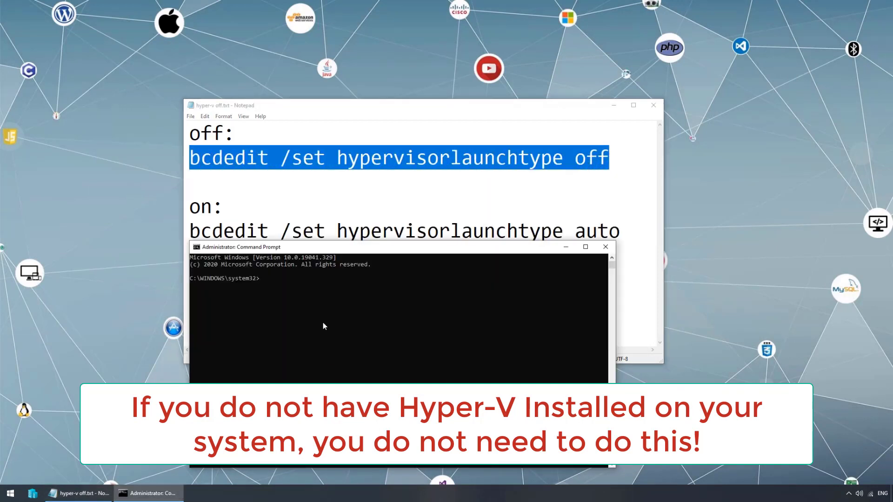
right_click(323, 322)
key("Return")
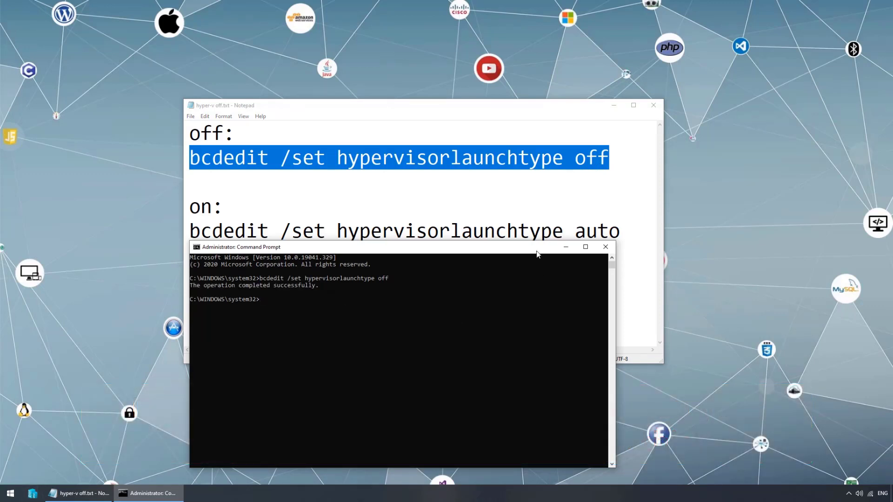
left_click_drag(191, 231, 620, 231)
left_click(428, 427)
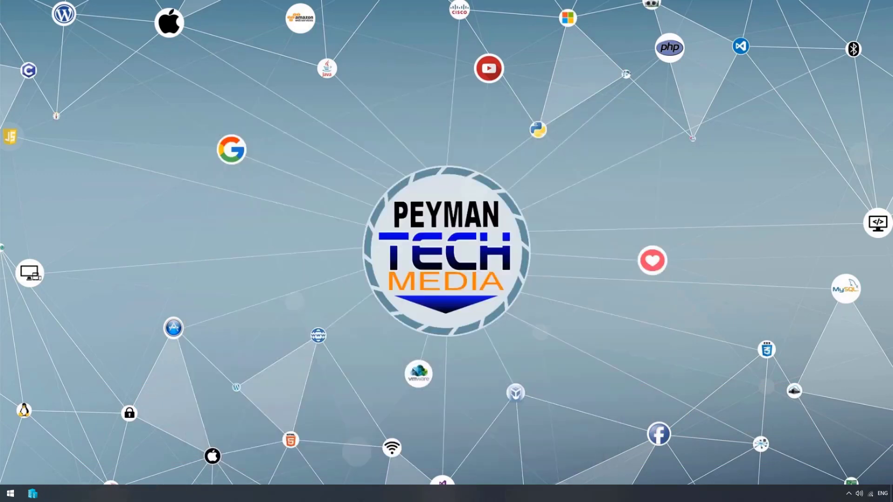
Open Google Chrome, search for virtualbox and go to the virtualbox.org website
left_click(10, 493)
left_click(215, 317)
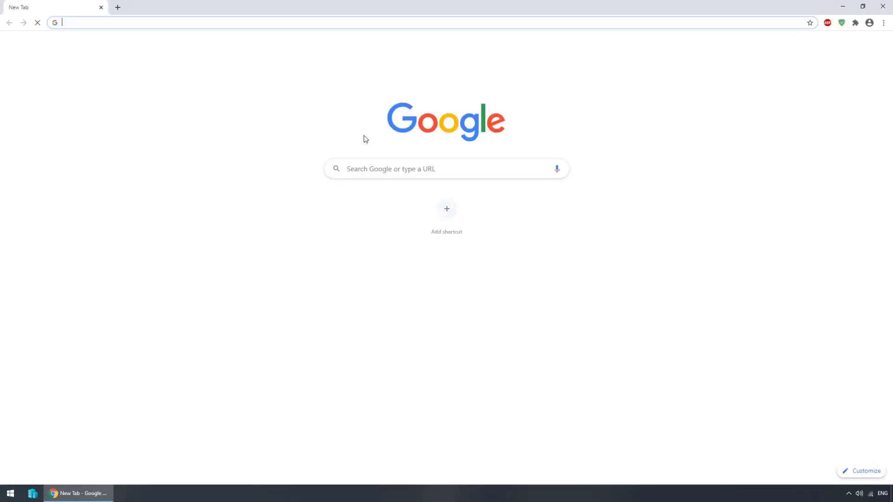
left_click(368, 170)
type("virtualb")
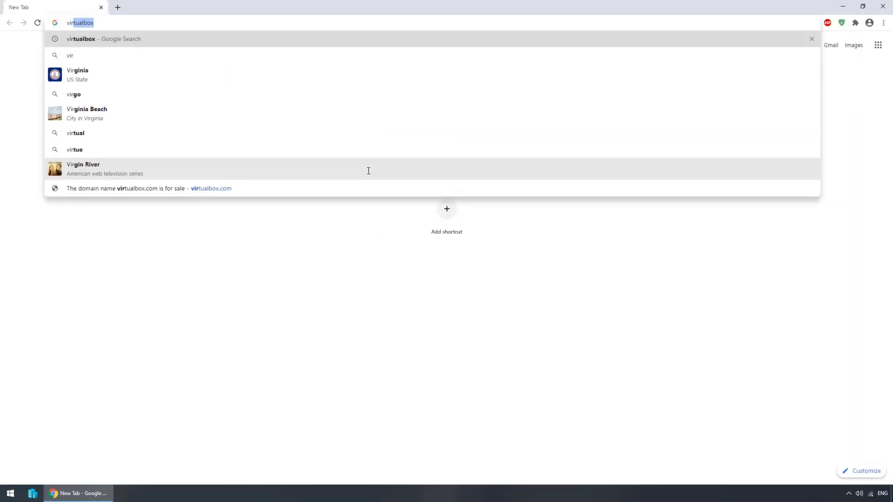
type("ox")
key("Return")
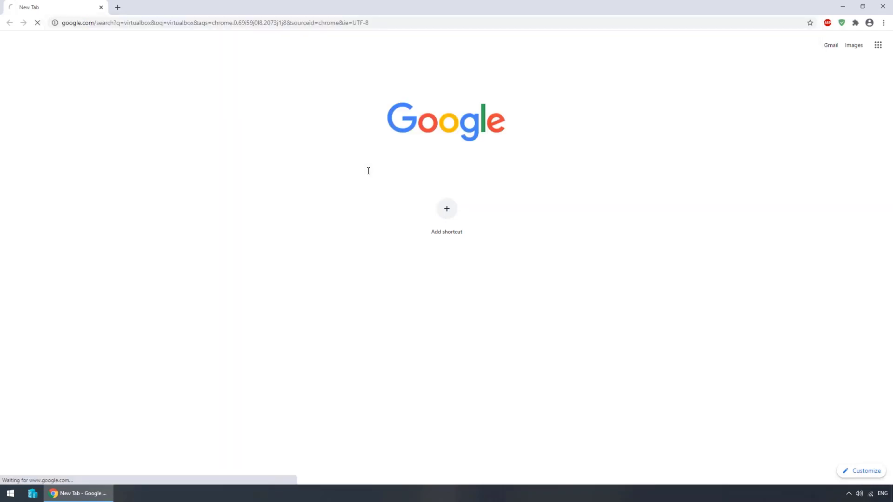
left_click(158, 128)
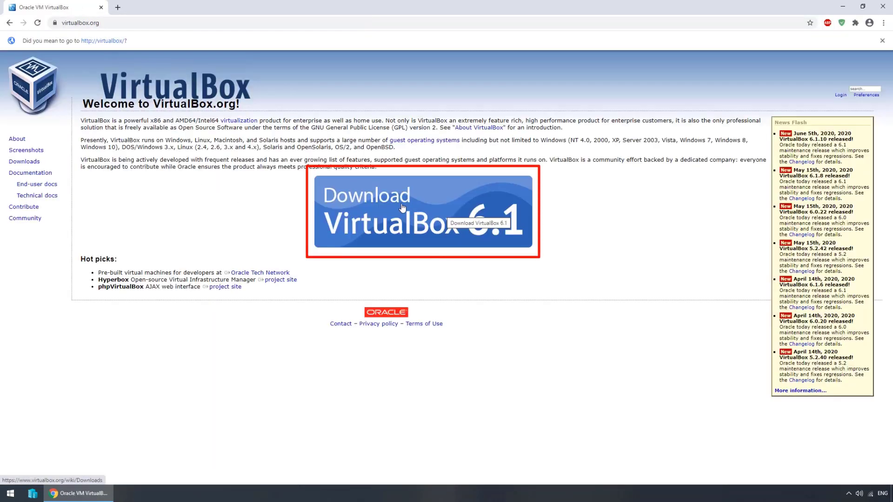
Download the VirtualBox 6.1.10 package for Windows hosts, launch its installer and close the browser
left_click(402, 207)
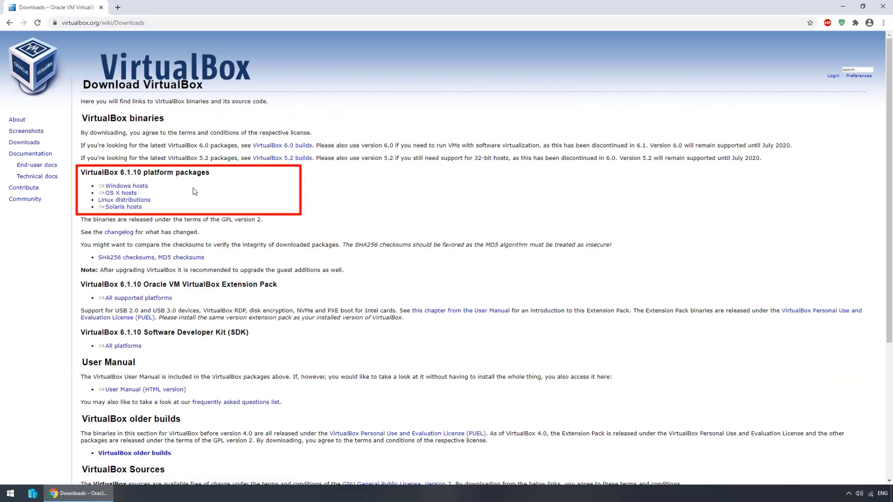
left_click(144, 187)
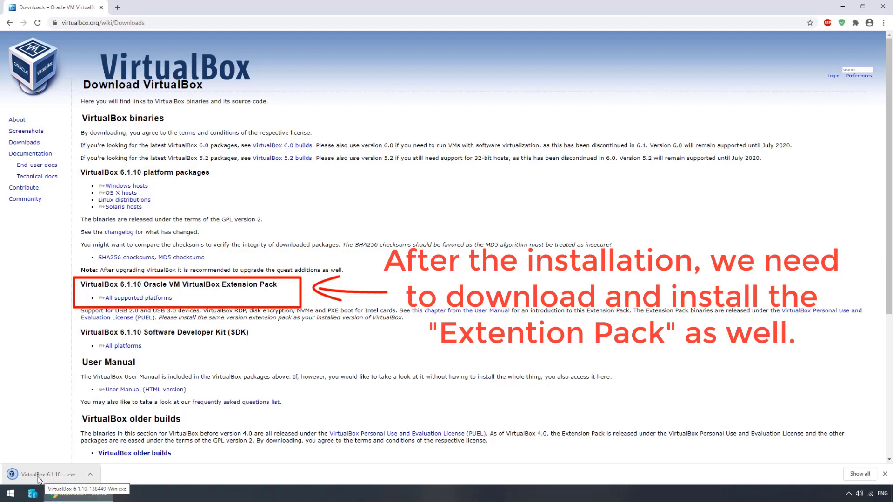
left_click(48, 474)
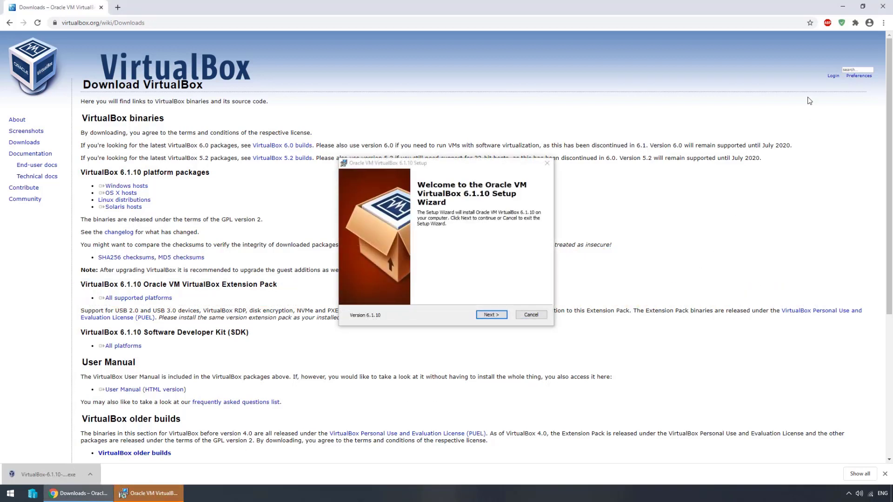
left_click(882, 6)
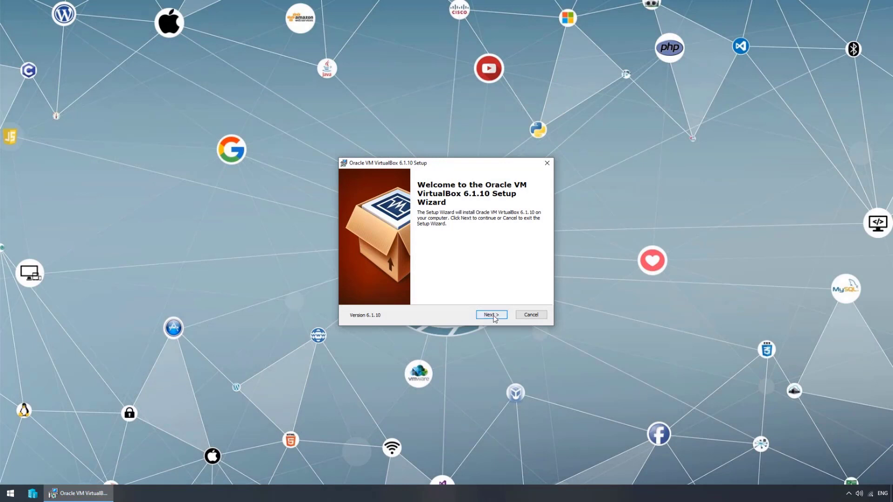
Install VirtualBox 6.1.10 with the default features, location and shortcut options, and start it after installation
left_click(491, 317)
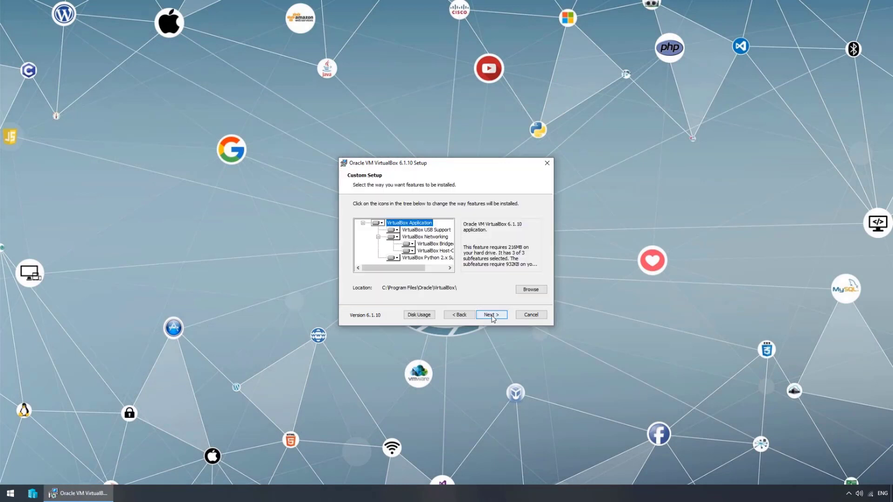
left_click(492, 317)
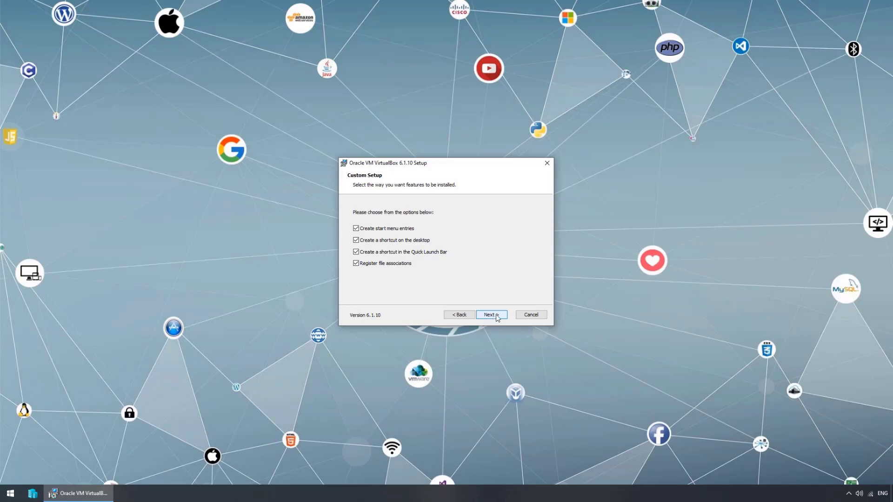
left_click(495, 314)
left_click(495, 315)
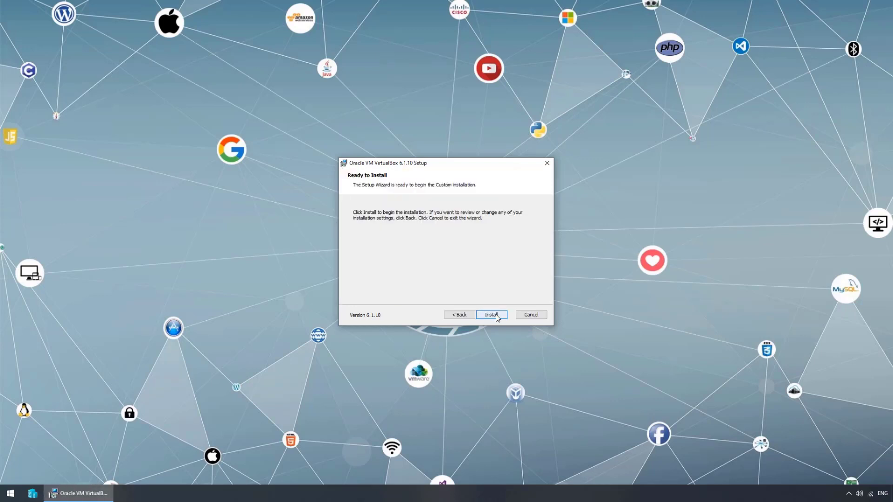
left_click(495, 314)
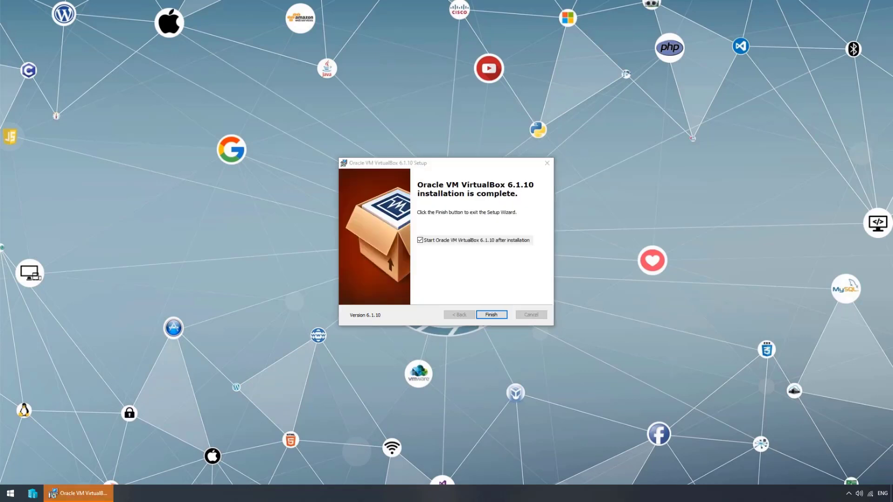
left_click(491, 315)
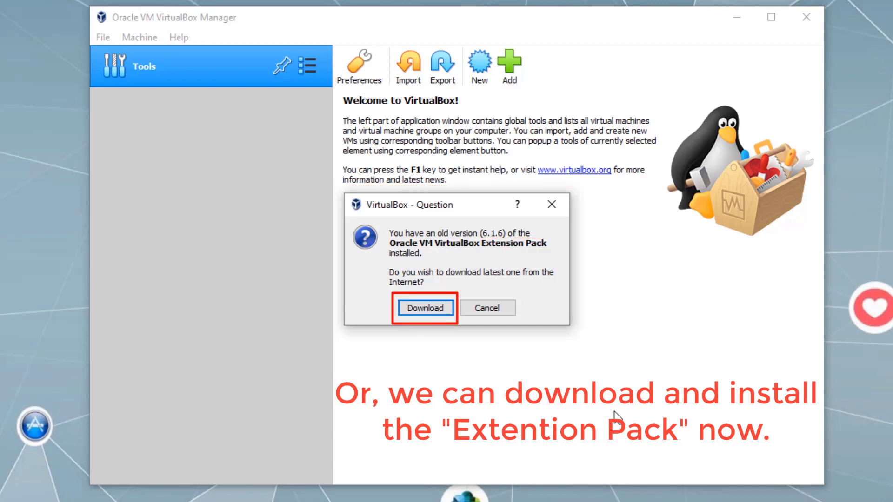
Download the latest Oracle VM VirtualBox Extension Pack and choose to upgrade the installed one to version 6.1.10
left_click(417, 309)
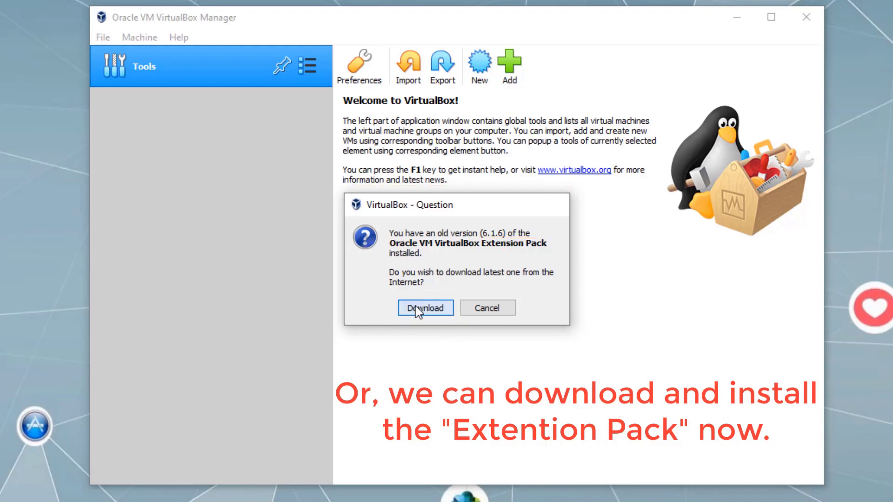
left_click(417, 321)
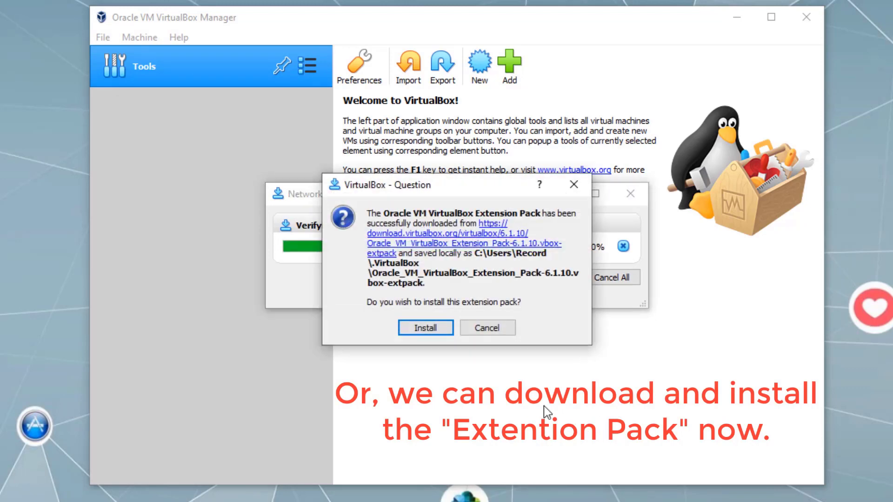
left_click(425, 330)
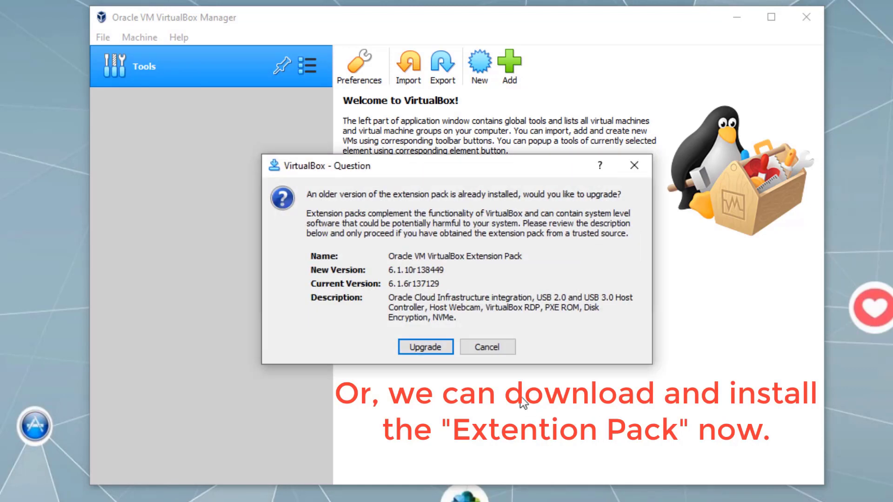
left_click(424, 347)
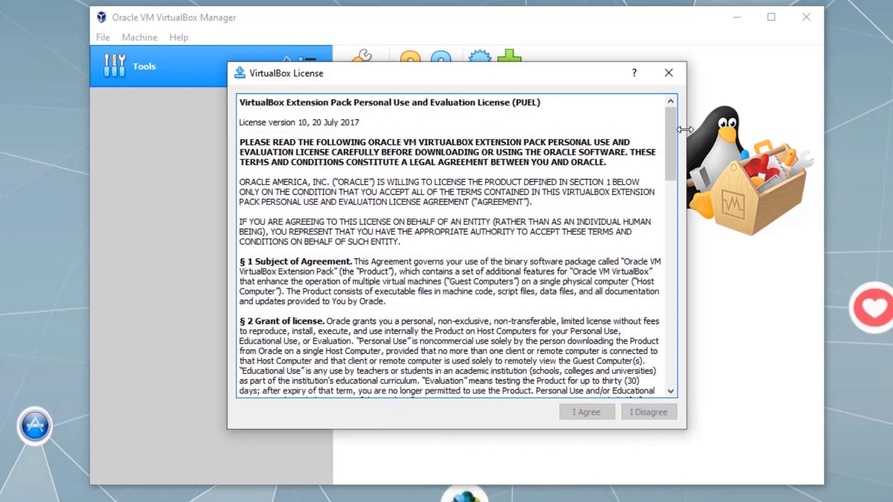
Read through and agree to the Extension Pack license, and delete the downloaded extension pack file once it is installed
left_click_drag(670, 172, 671, 388)
left_click(587, 411)
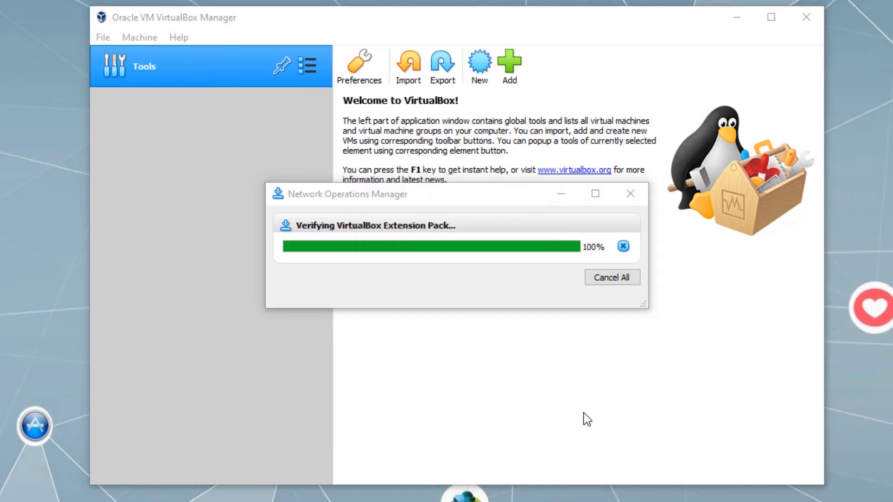
left_click(461, 294)
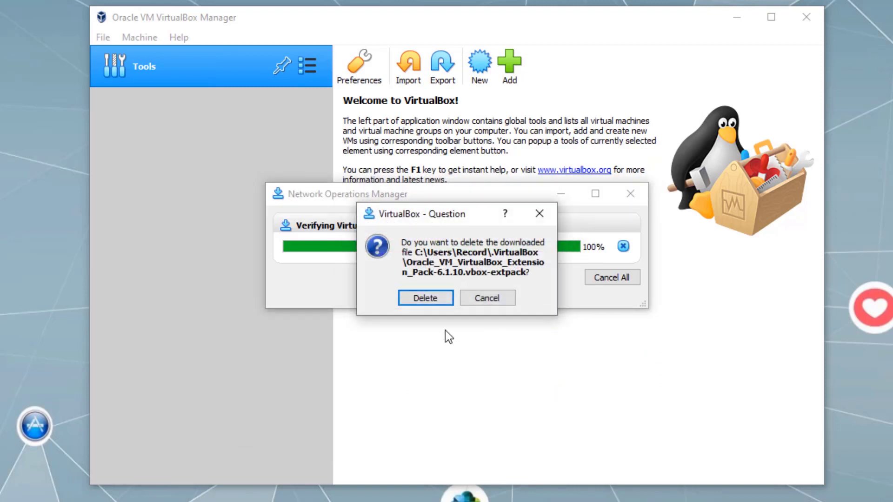
left_click(424, 297)
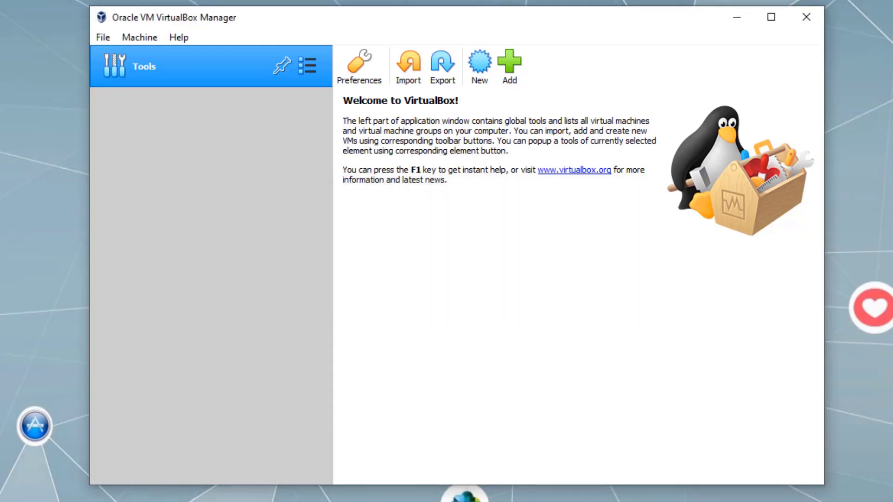
Start a new virtual machine named PC1 with the version Windows 10 (64-bit) and continue to its memory settings
left_click(479, 70)
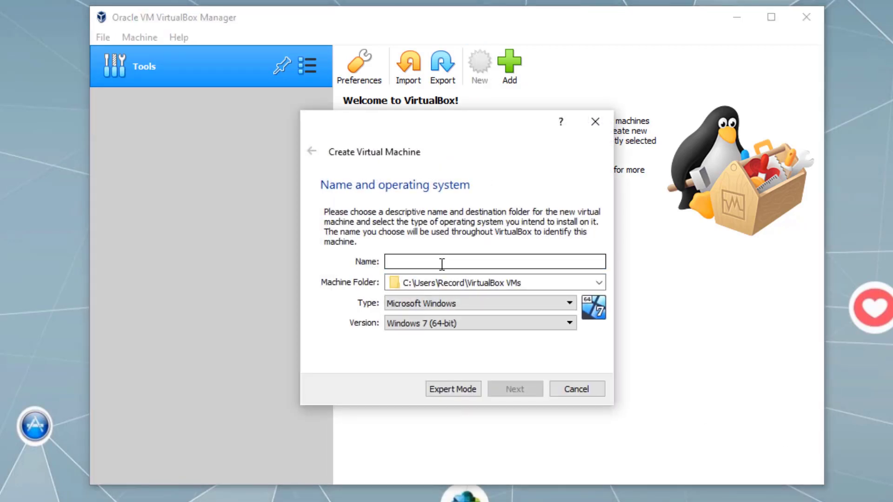
type("PC1")
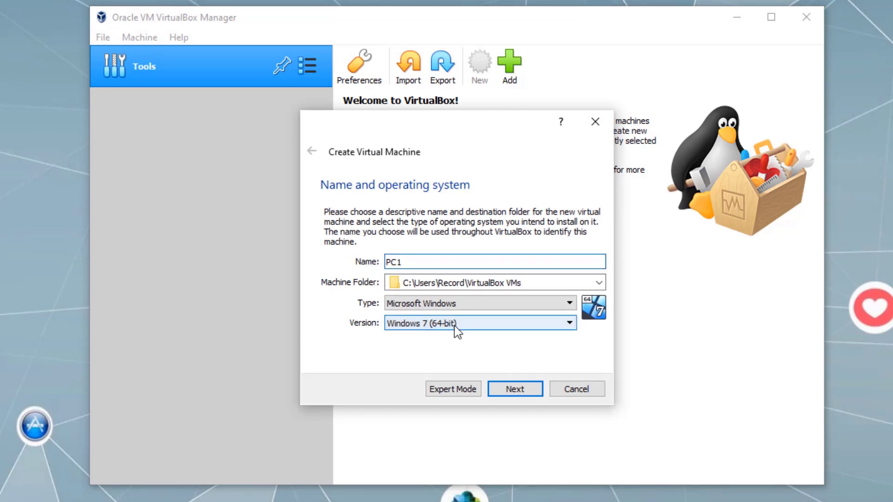
left_click(457, 329)
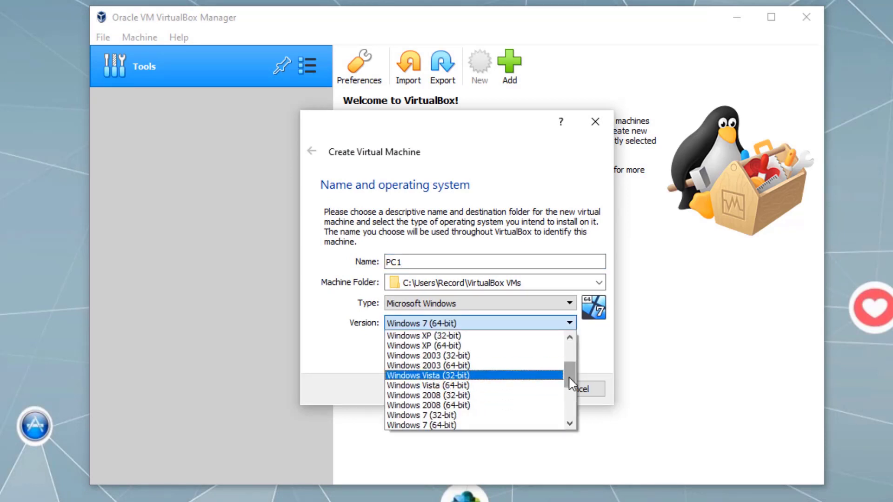
scroll(570, 384, "down", 3)
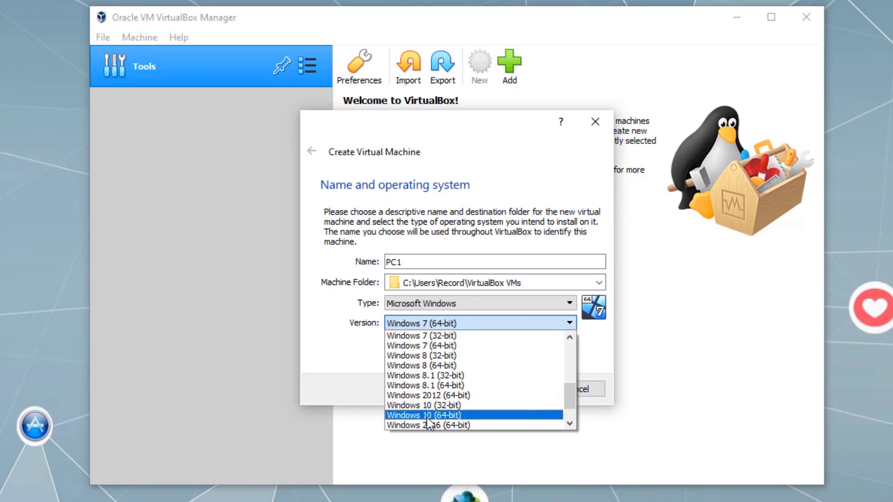
left_click(428, 415)
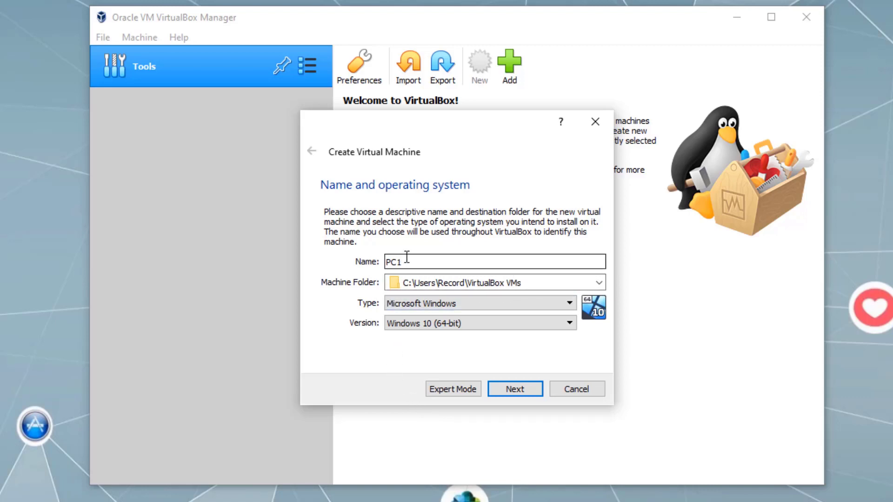
left_click(528, 389)
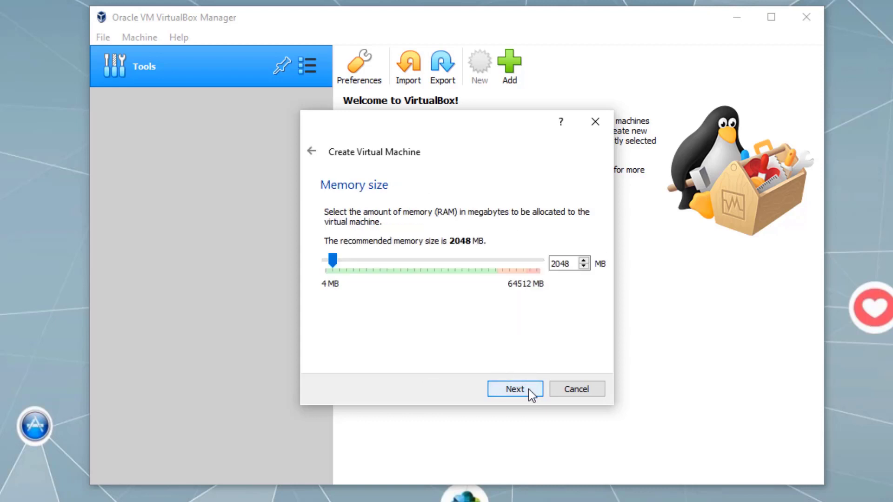
Set the virtual machine's memory size to 4096 MB and continue to the hard disk options
double_click(575, 261)
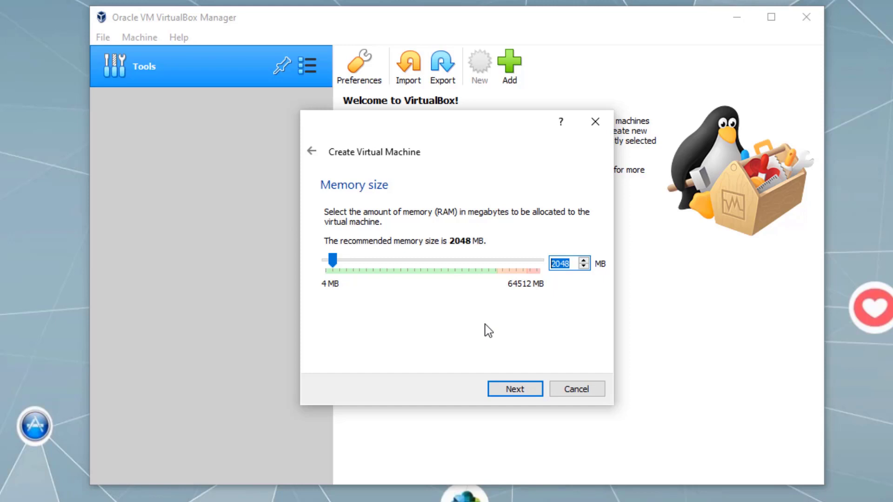
type("4096")
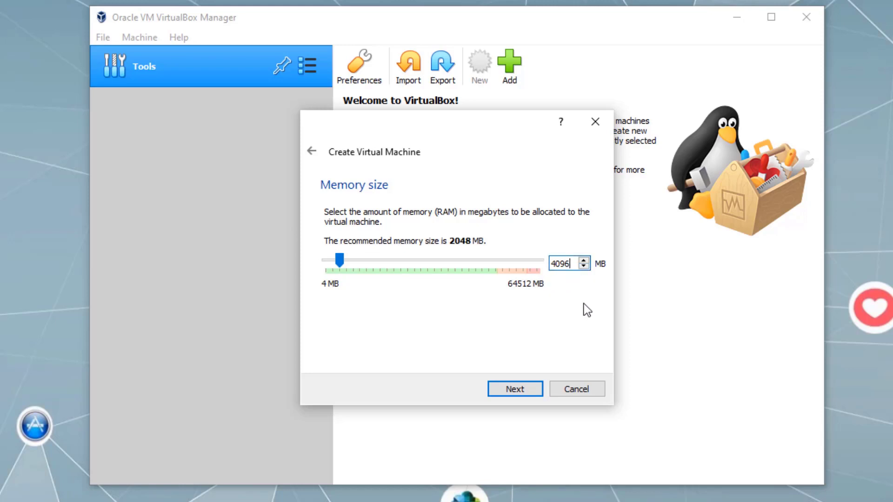
left_click(522, 390)
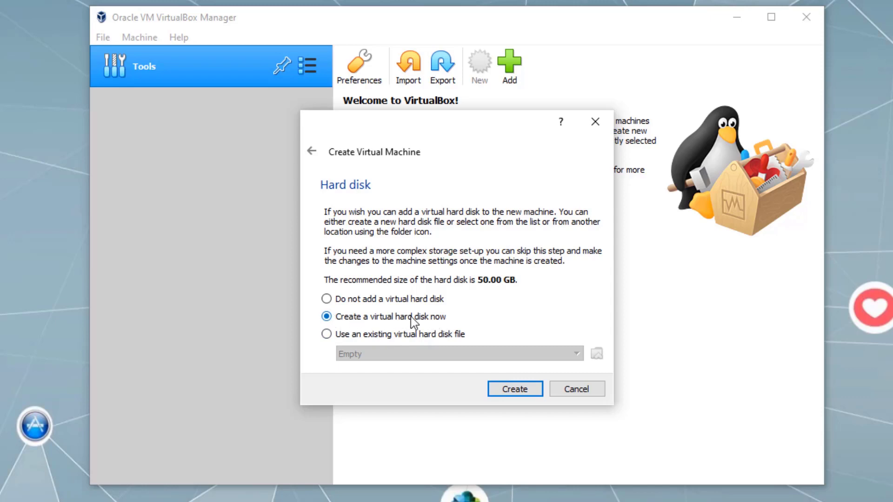
Choose to create a virtual hard disk now, using the VHD (Virtual Hard Disk) file type
left_click(515, 390)
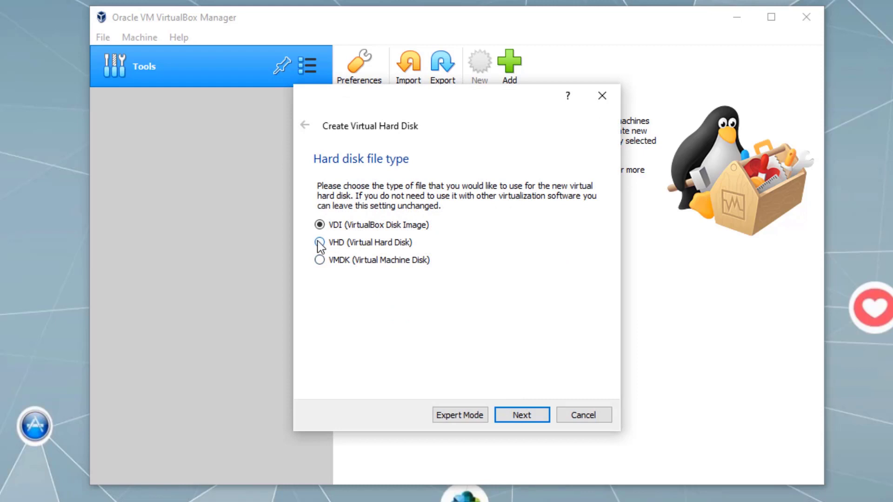
left_click(320, 243)
left_click(523, 418)
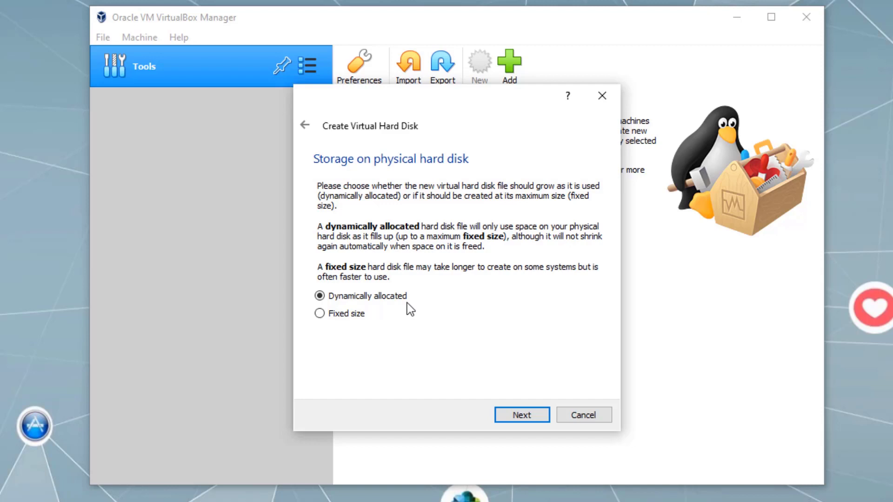
Keep the dynamically allocated storage, set the virtual hard disk size to 100 GB, and create the PC1.vhd disk
left_click(520, 415)
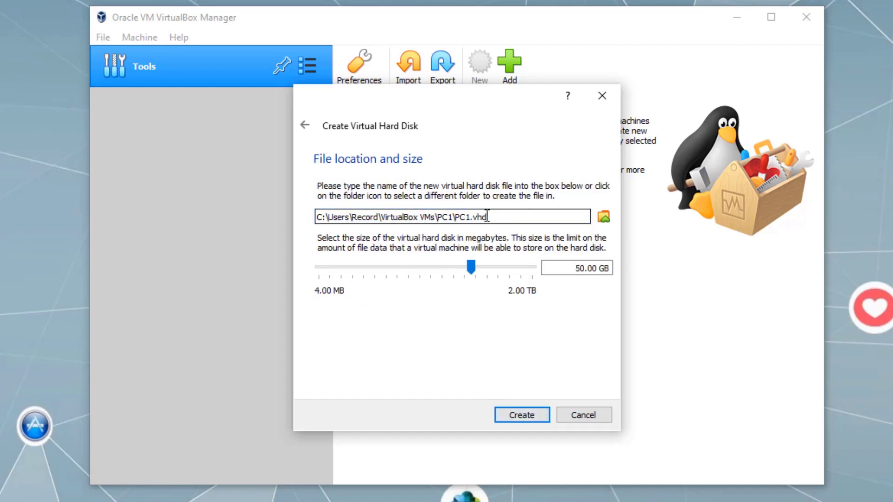
left_click_drag(486, 216, 455, 217)
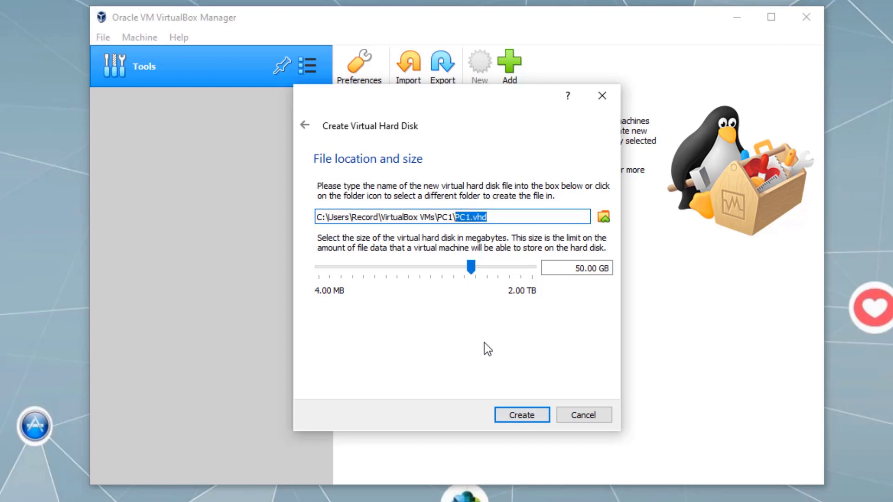
key("Right")
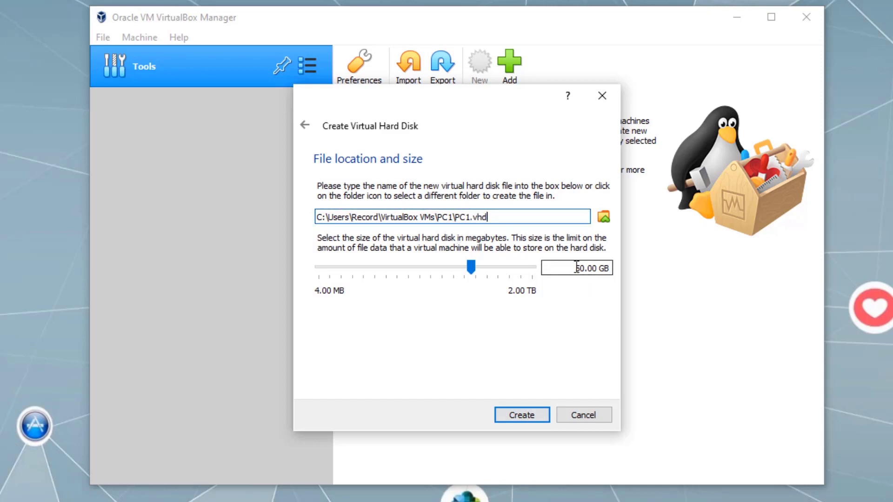
left_click_drag(575, 268, 584, 269)
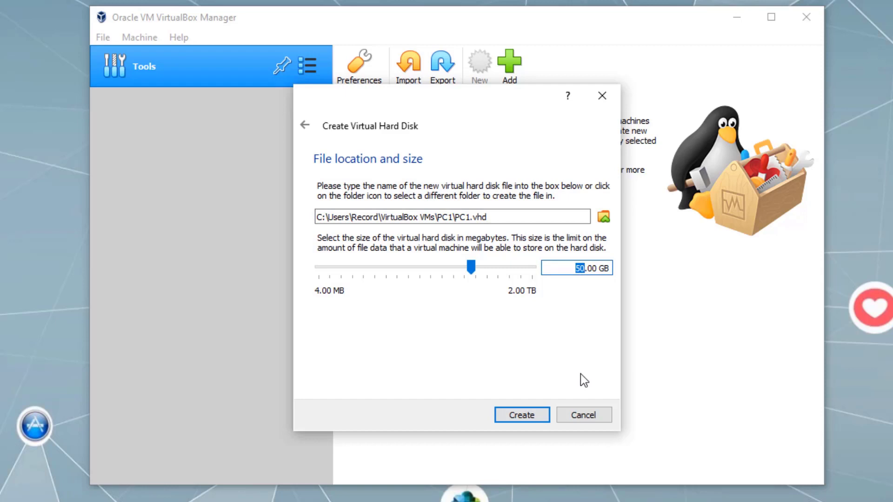
type("100")
left_click(511, 414)
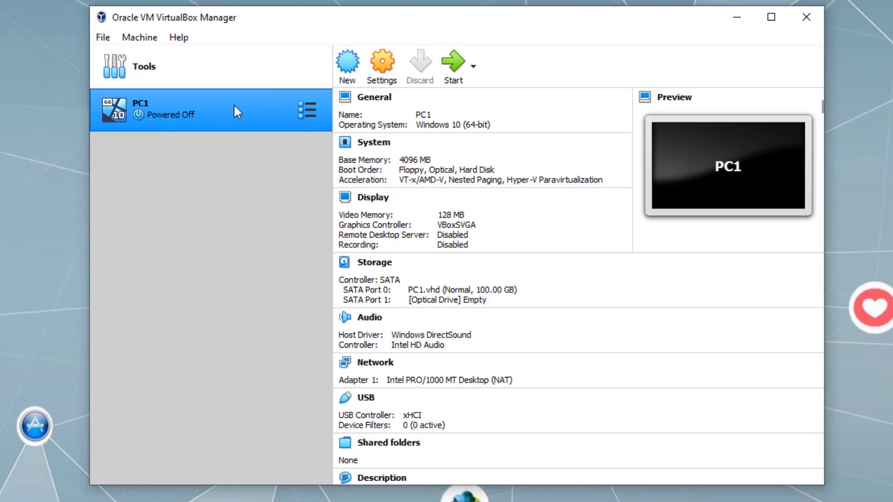
Open PC1's settings, review the general, system and display pages, and select the empty optical drive under storage
left_click(383, 68)
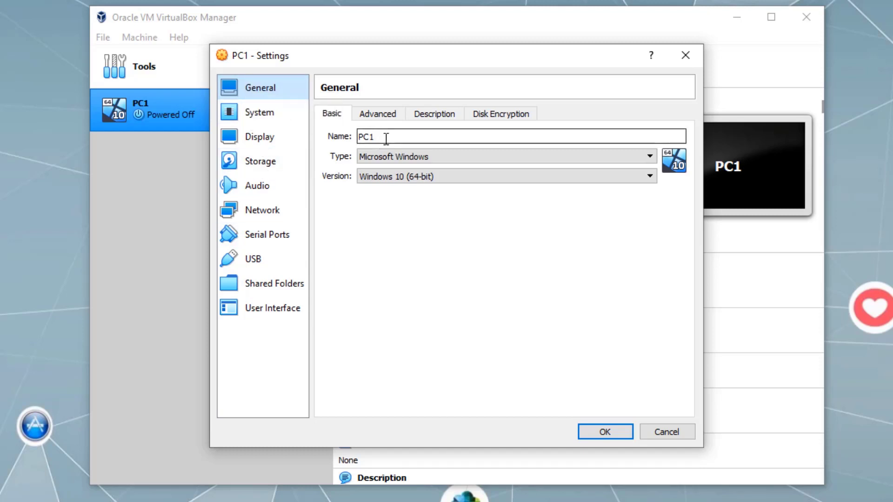
left_click(287, 112)
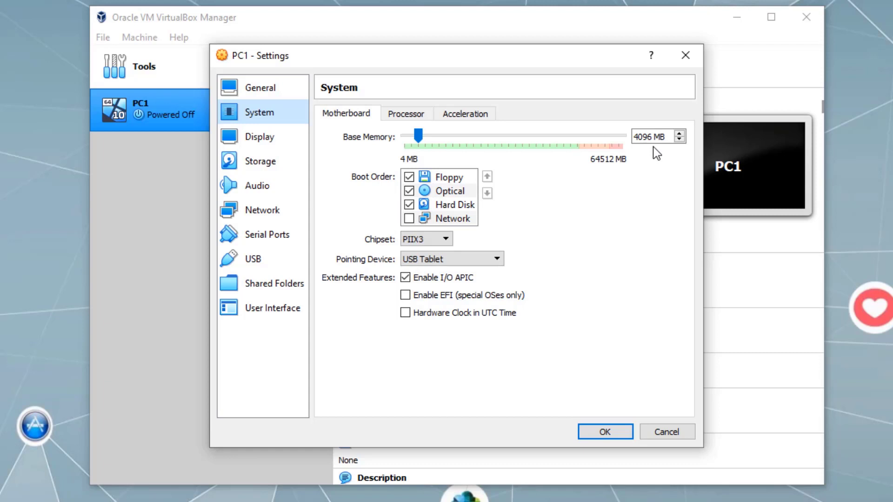
left_click(265, 138)
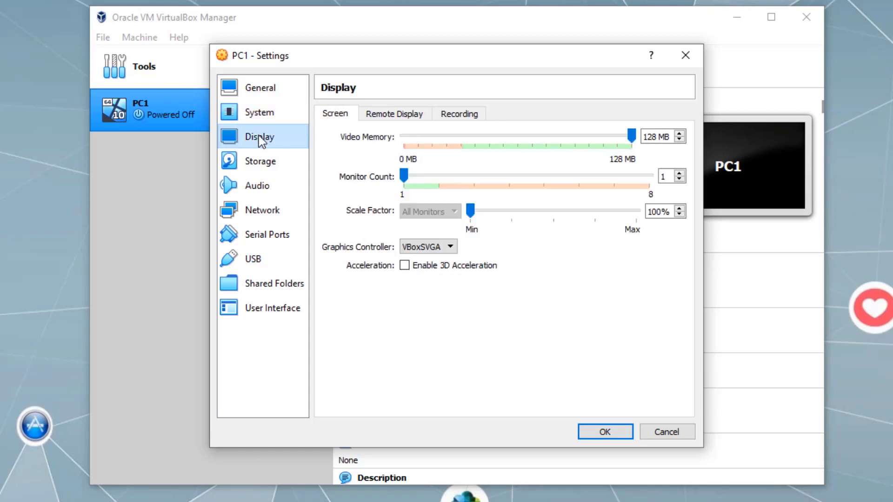
left_click(255, 165)
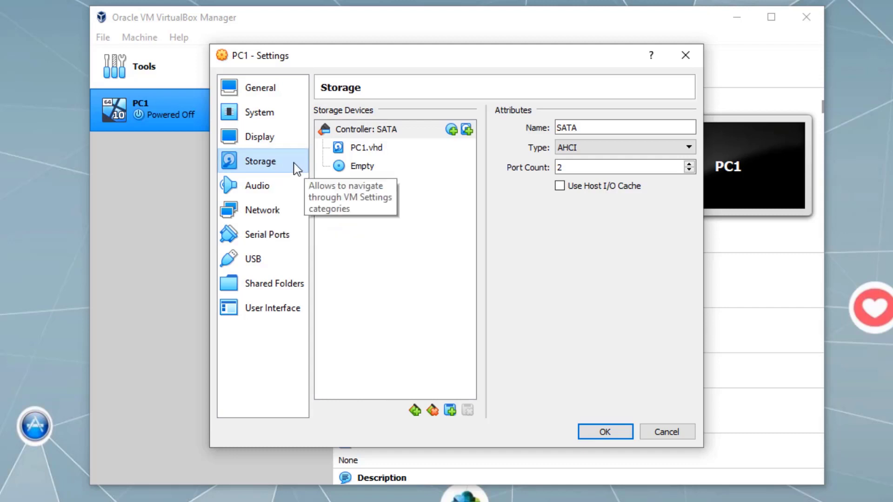
left_click(365, 166)
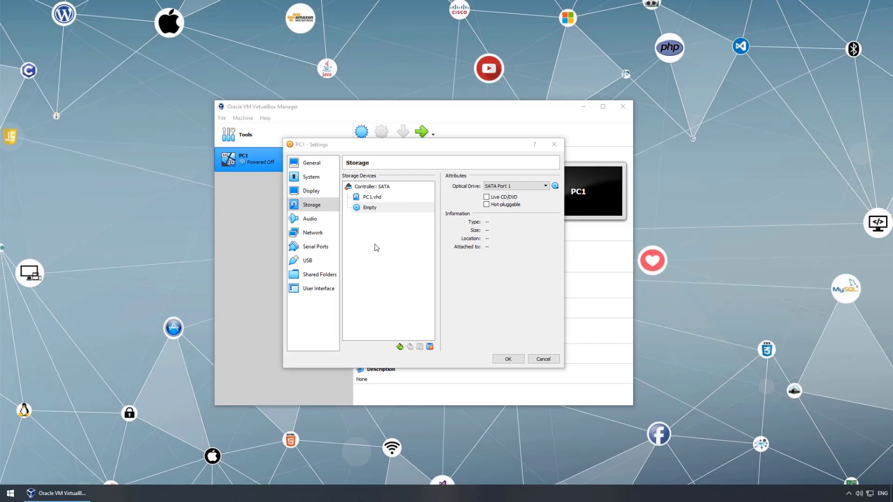
Switch to Google Chrome, search for "windows 10 evaluation", and look through the Windows 10 Enterprise page of the Microsoft Evaluation Center
left_click(10, 493)
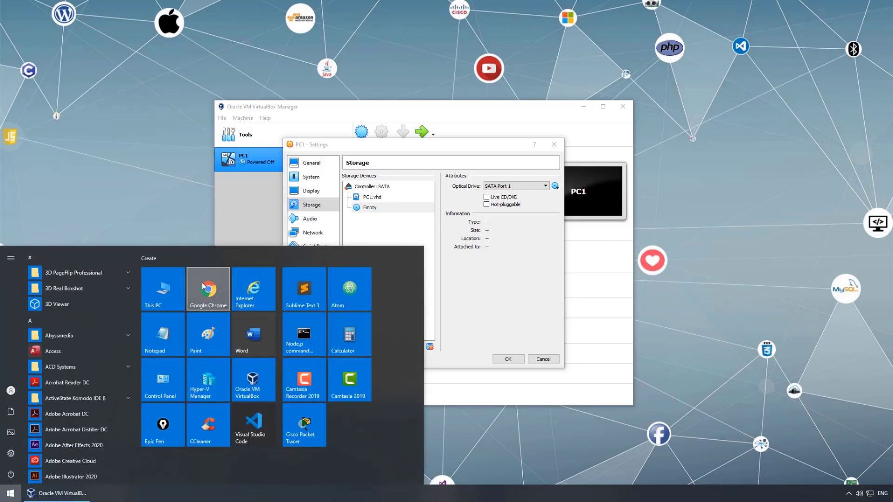
left_click(203, 287)
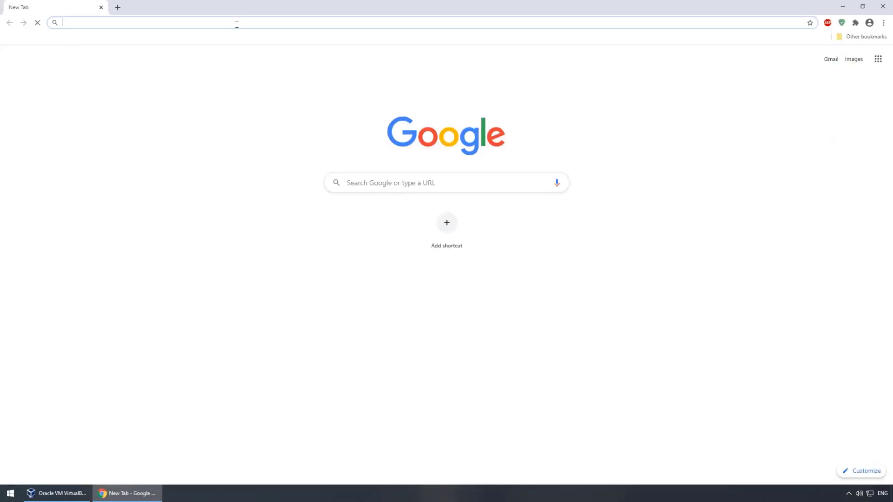
type("windows ")
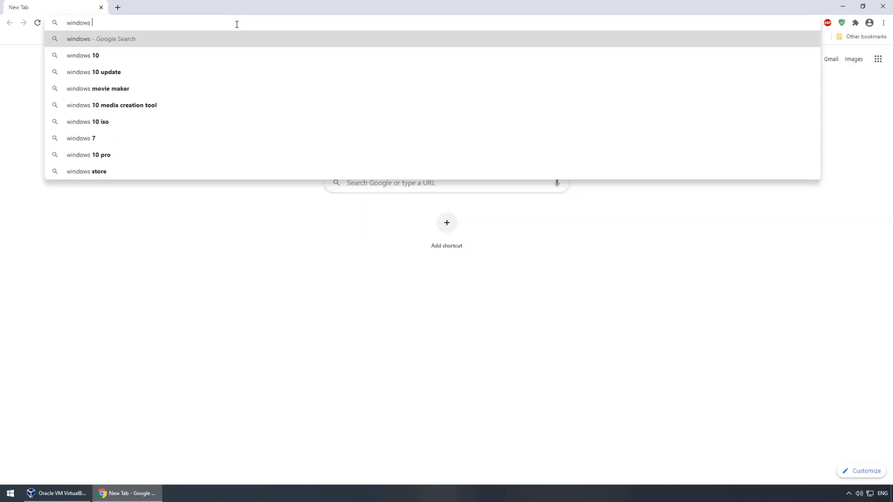
type("10eval")
key("Return")
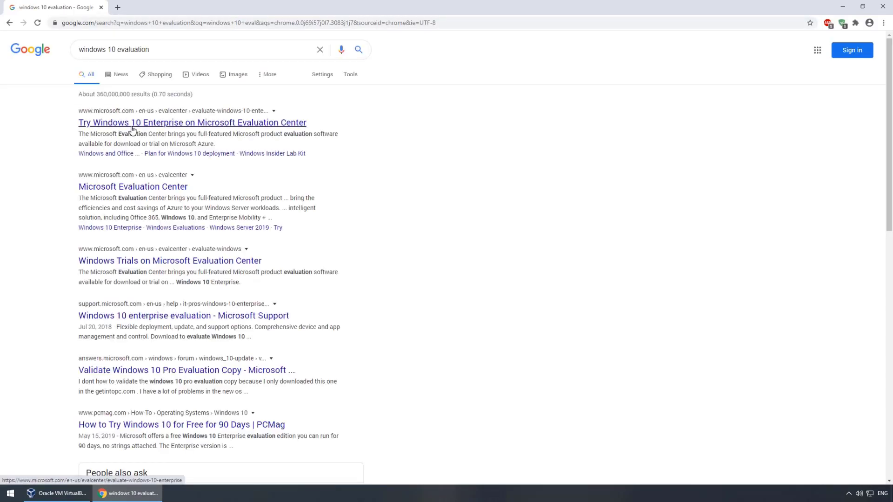
left_click(144, 123)
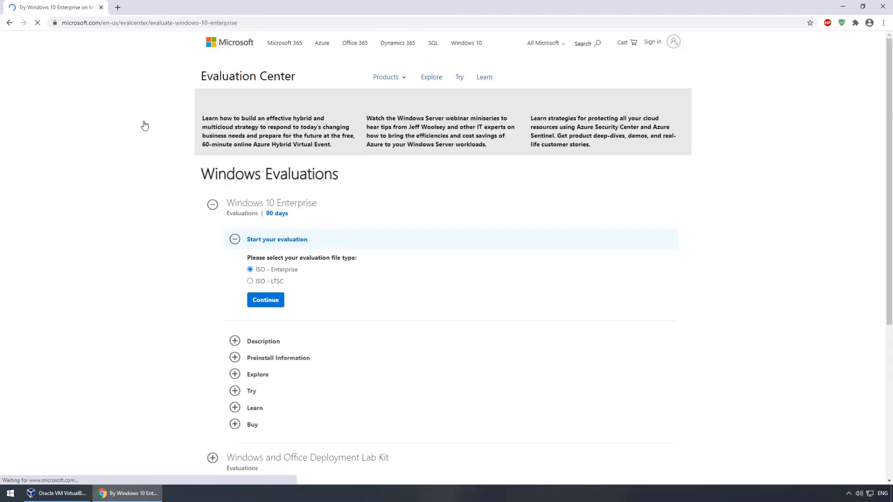
scroll(179, 138, "down", 5)
scroll(180, 137, "up", 3)
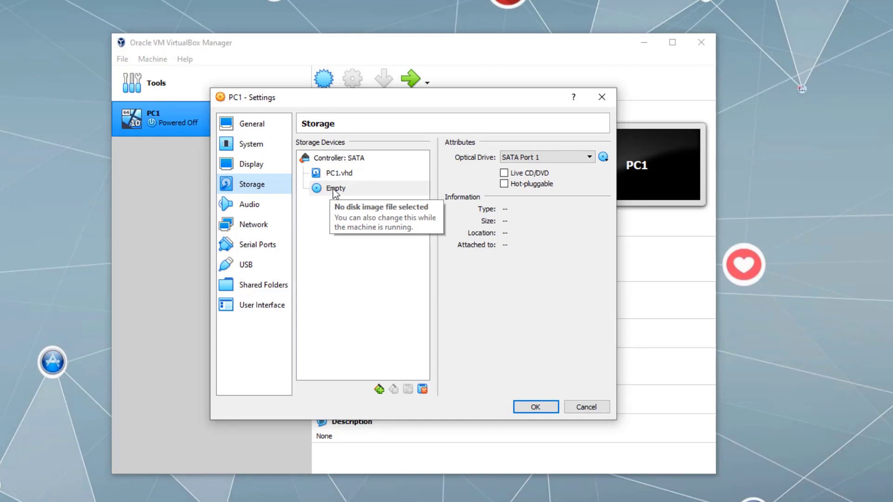
Attach "Windows 10 Enterprise Eval Edition 90 Days OEM x64 en-us.iso" to PC1's optical drive and save the machine settings
left_click(603, 158)
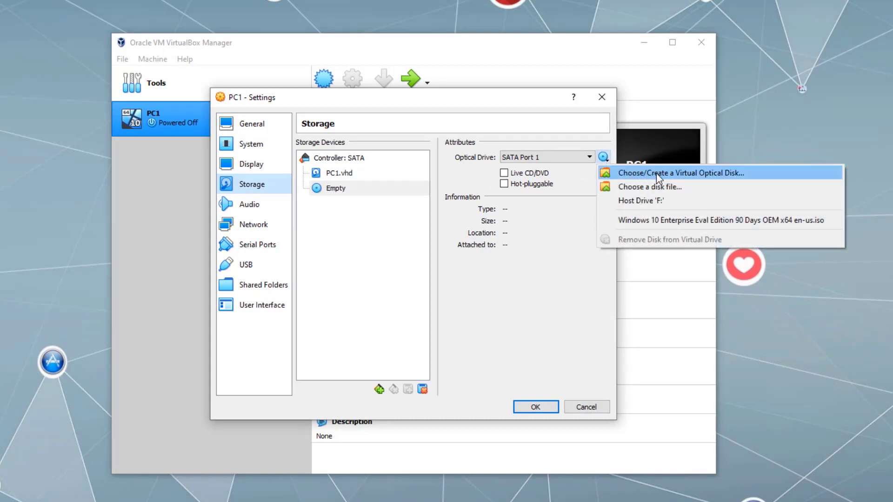
left_click(753, 172)
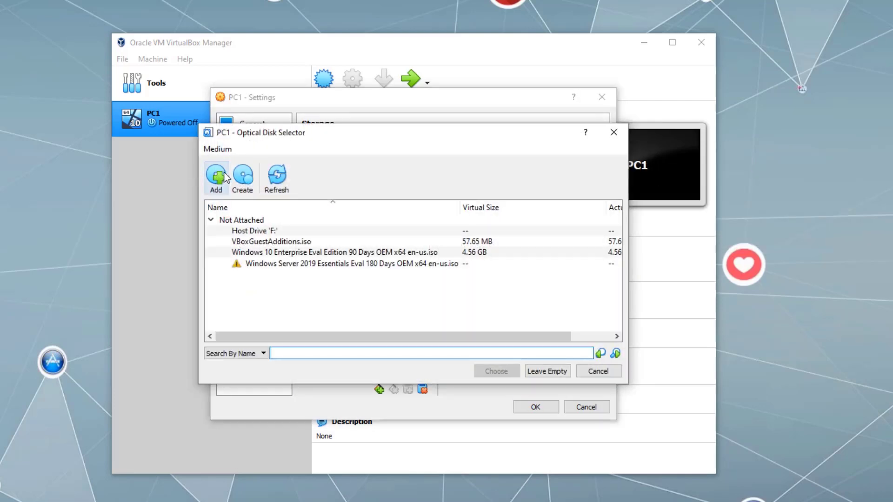
left_click(219, 172)
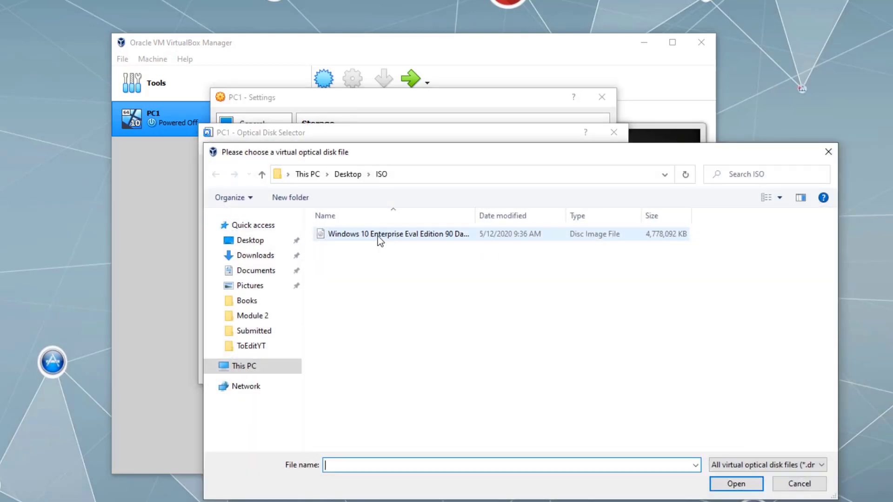
left_click(377, 236)
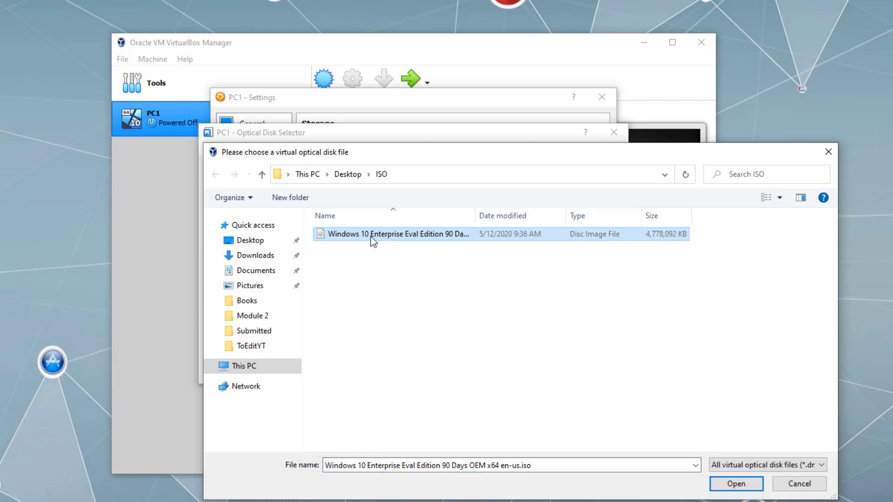
left_click(732, 487)
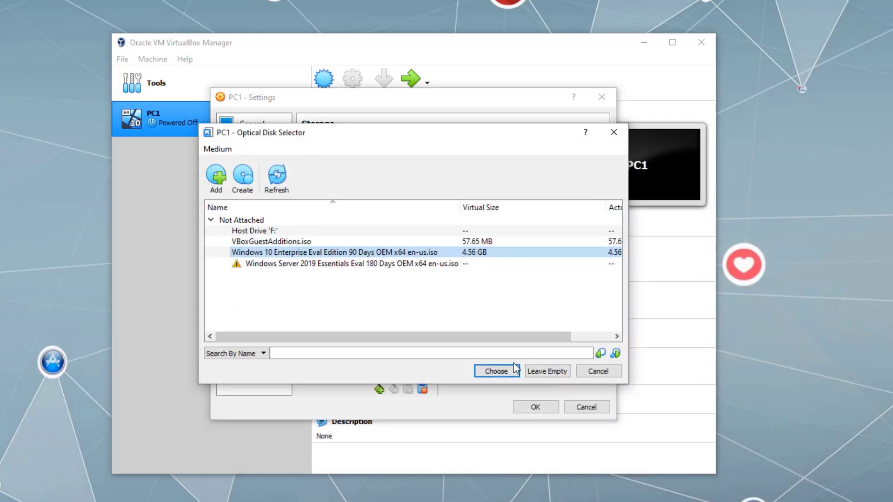
left_click(502, 373)
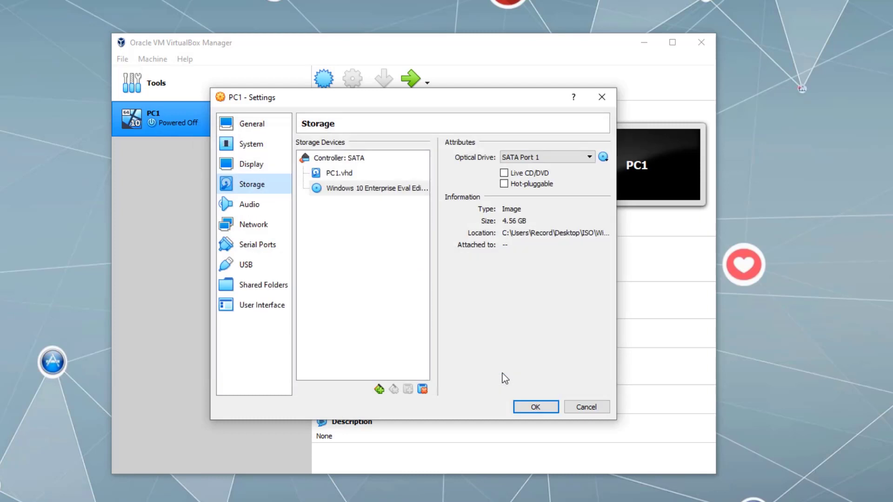
left_click(538, 408)
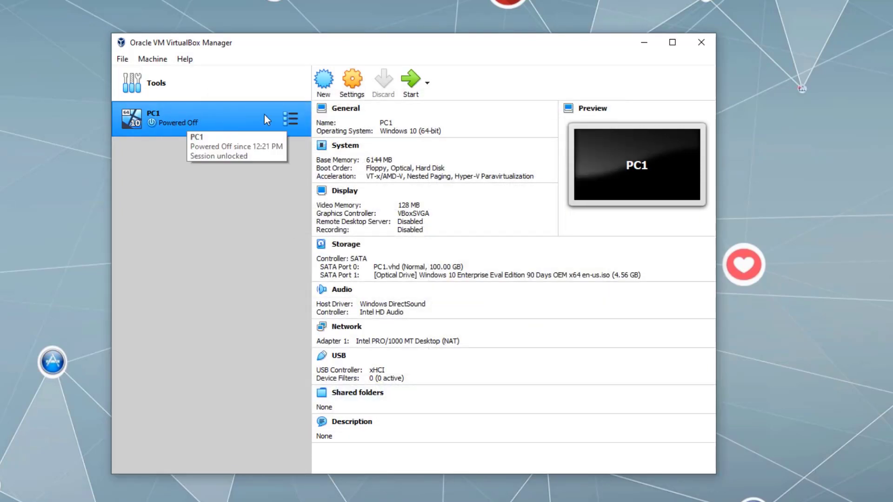
Start PC1 and begin the Windows installation with English (United States) language and formats and the US keyboard
left_click(411, 80)
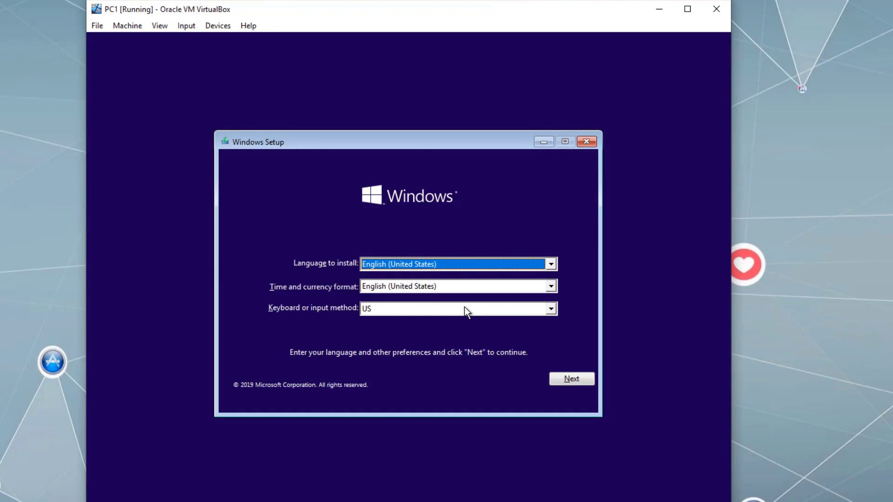
left_click(570, 377)
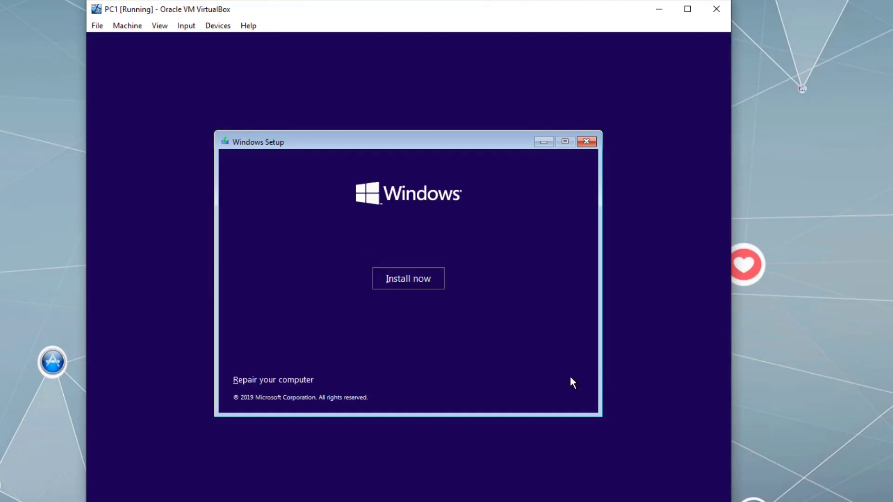
left_click(422, 281)
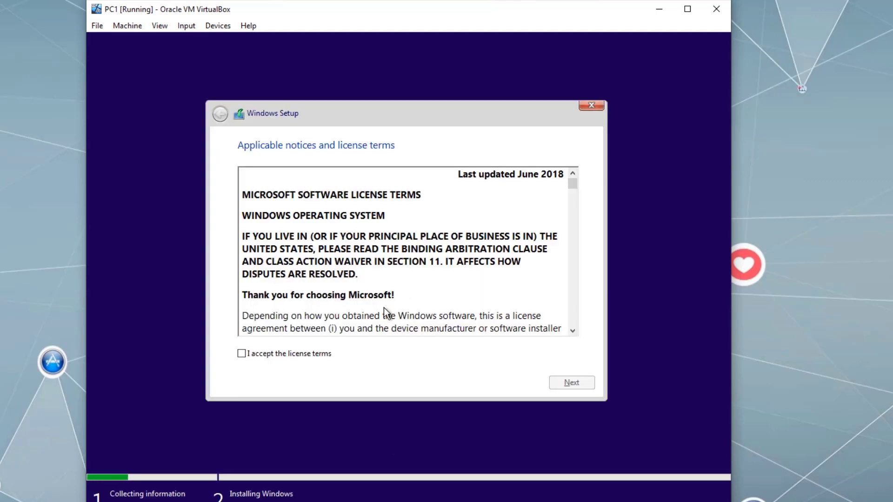
Accept the Windows license terms and run a custom installation on Drive 0 Unallocated Space
left_click(242, 353)
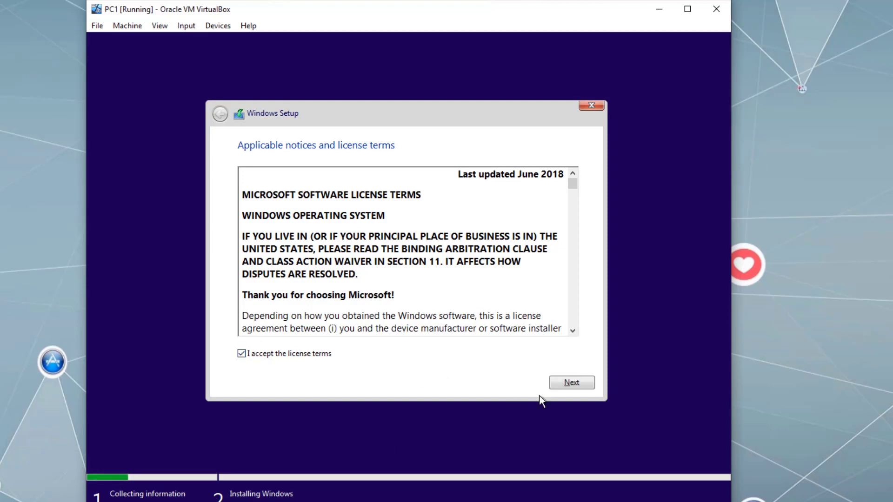
left_click(576, 383)
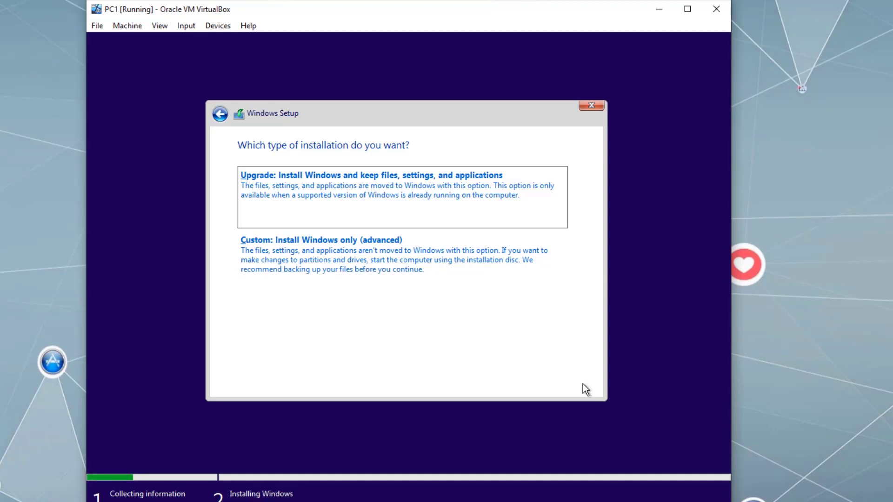
left_click(295, 255)
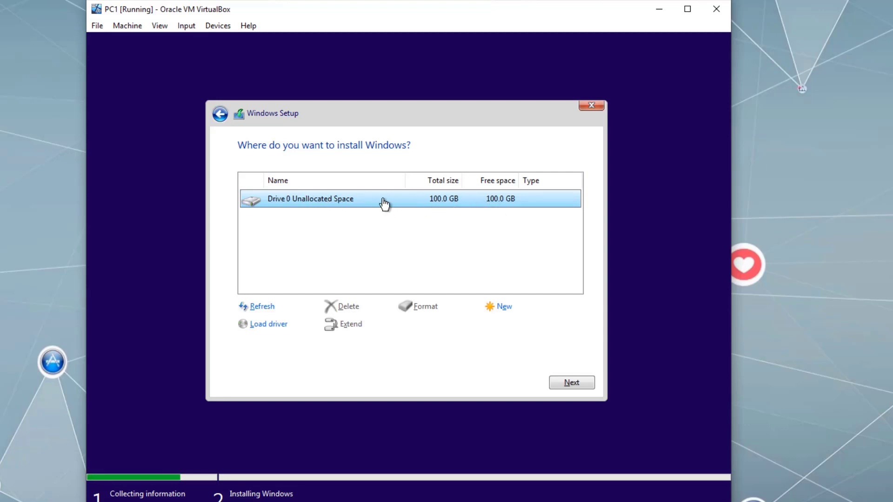
left_click(582, 383)
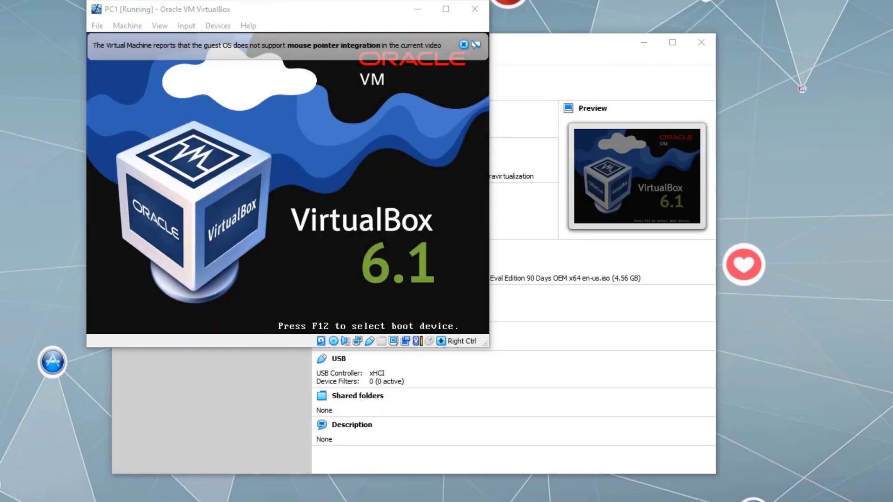
Dismiss the mouse pointer integration notices, choose the United States region and US keyboard layout, and skip a second layout
left_click(464, 45)
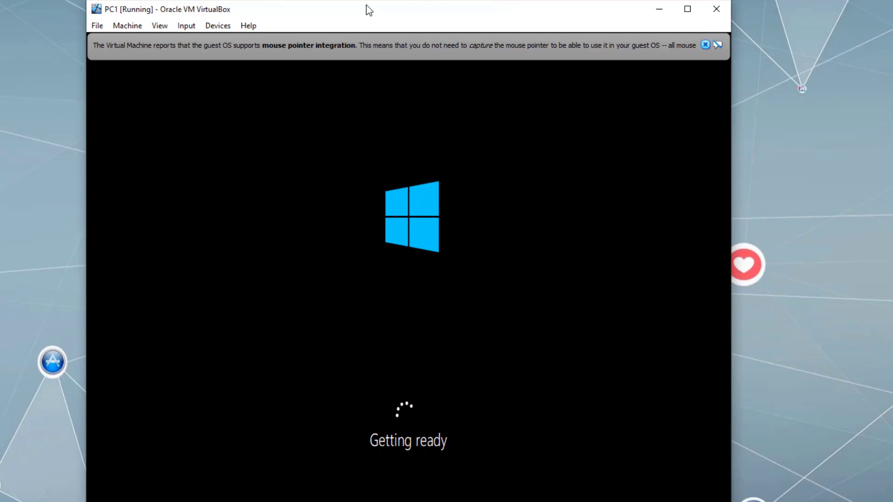
left_click(705, 44)
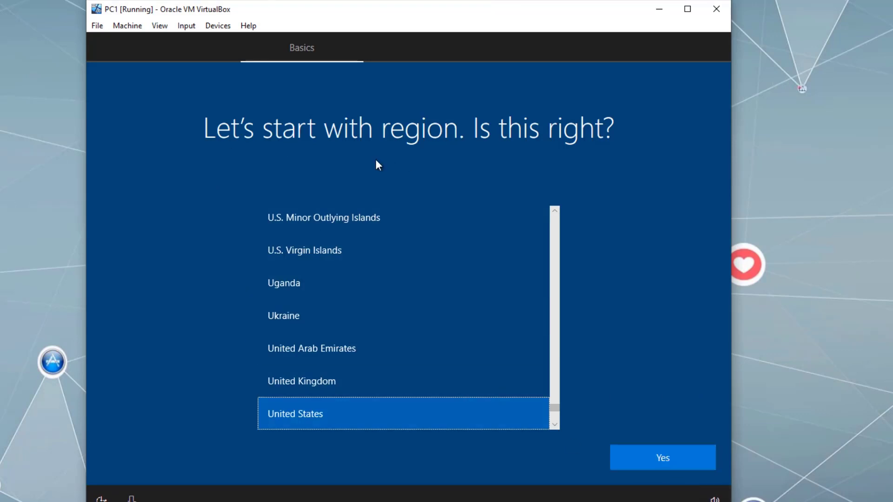
left_click(648, 454)
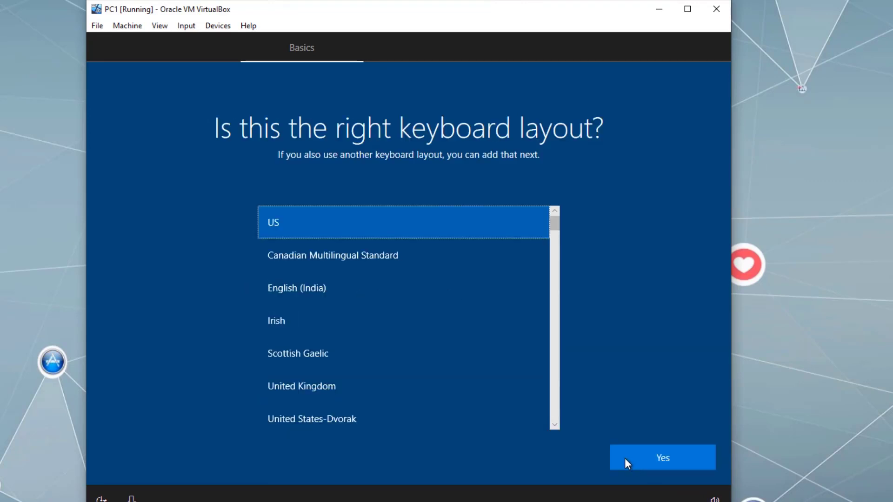
left_click(642, 456)
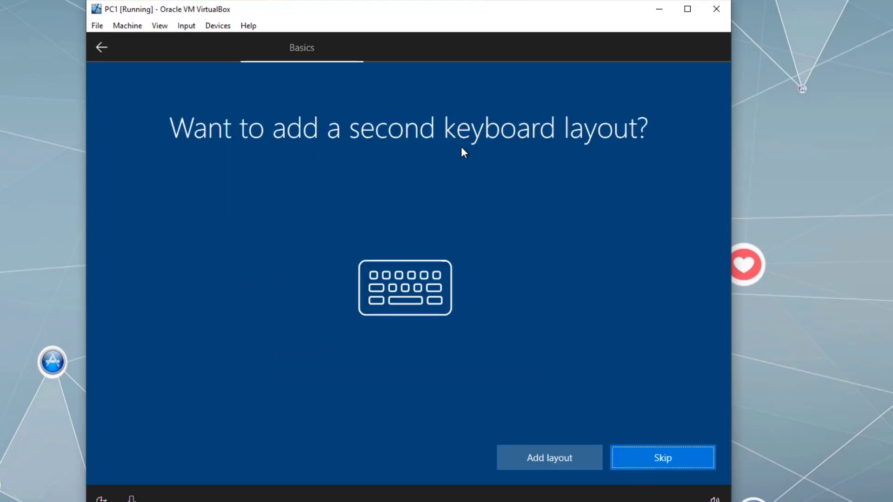
left_click(659, 453)
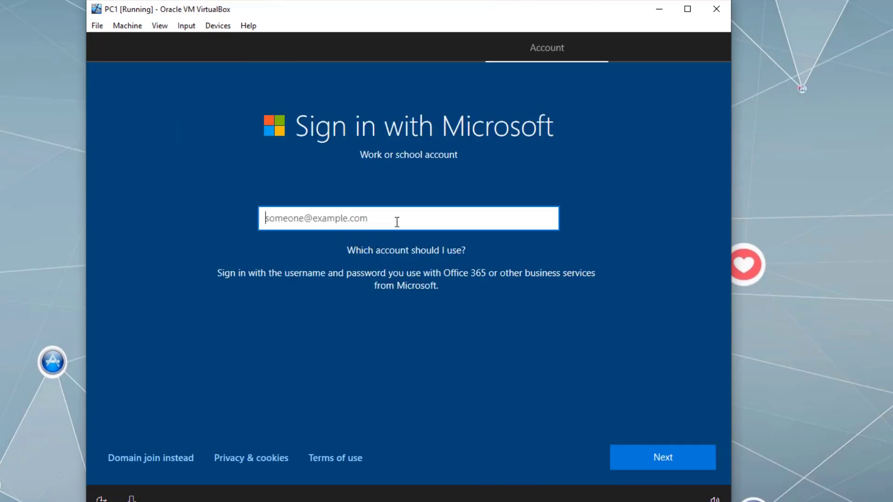
Choose domain join instead of a Microsoft account, enter the local user's name, and create and confirm the account password
left_click(143, 459)
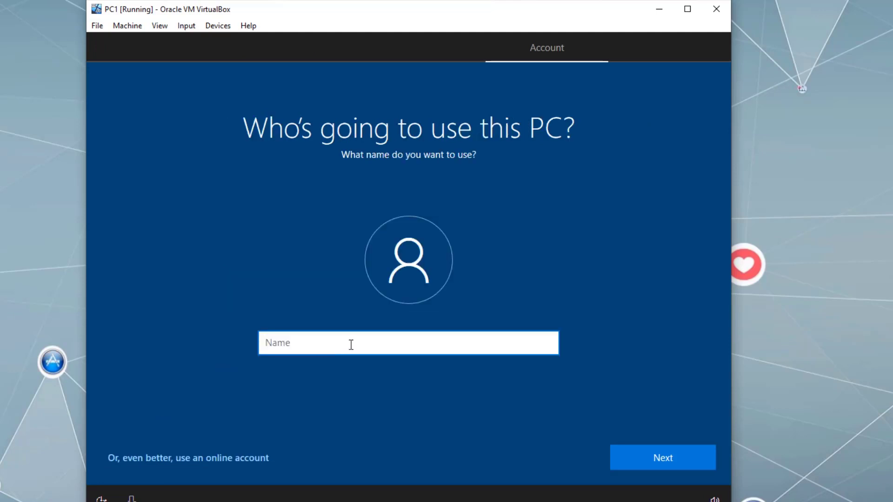
type("Peyman")
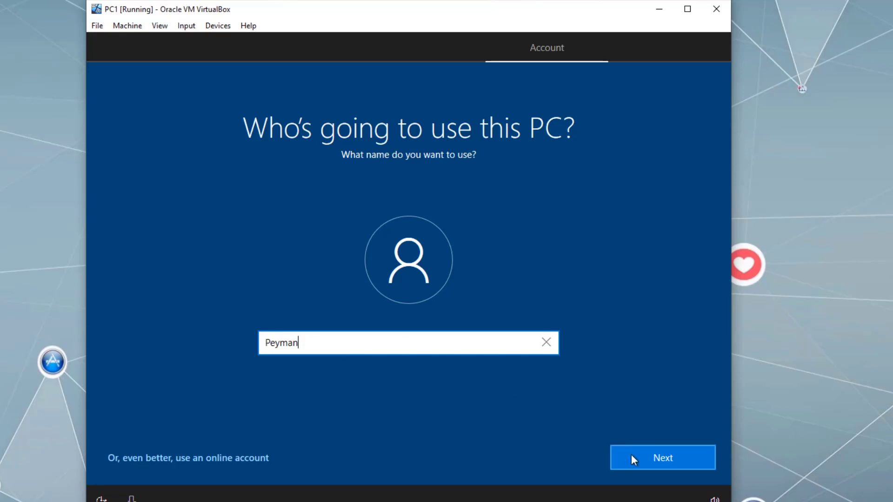
left_click(644, 458)
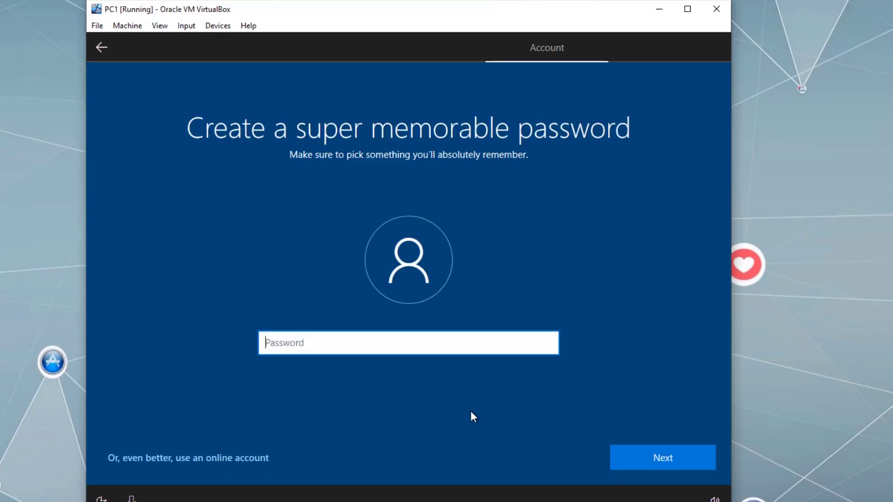
type("********")
left_click(652, 454)
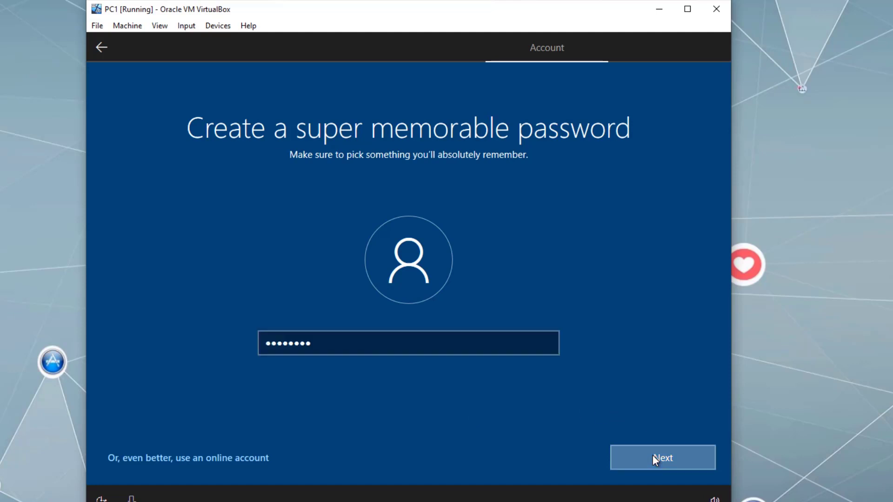
type("*******")
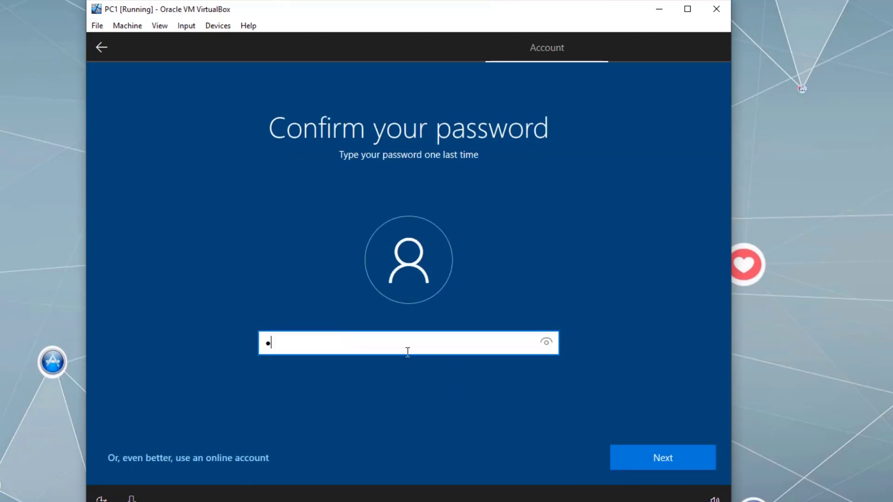
type("*")
left_click(640, 465)
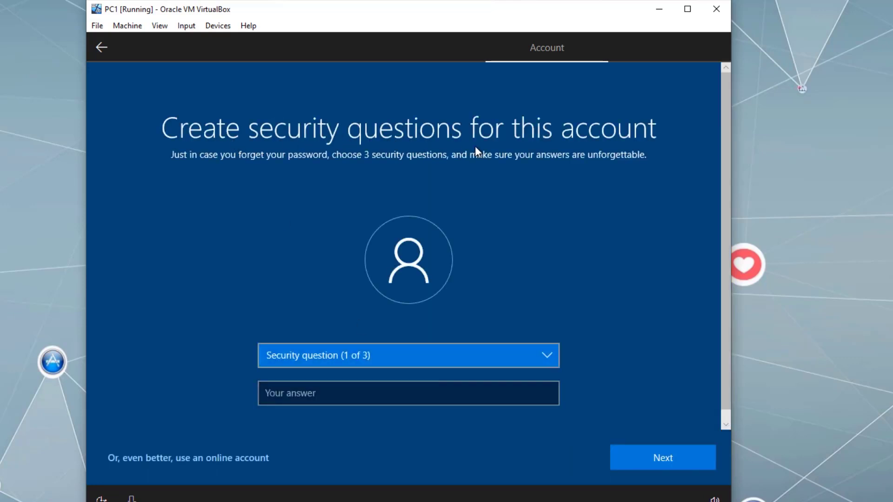
Complete the account's security questions, and decline both activity history and the Cortana digital assistant
left_click(382, 355)
left_click(341, 365)
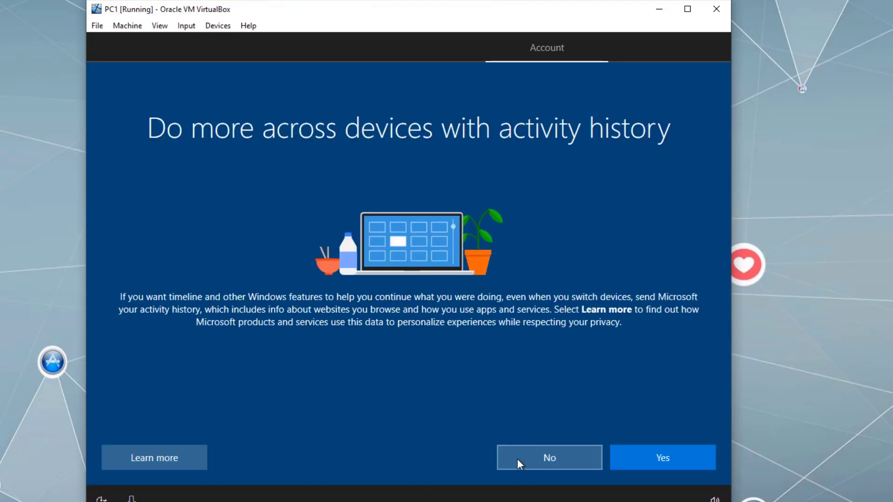
left_click(517, 458)
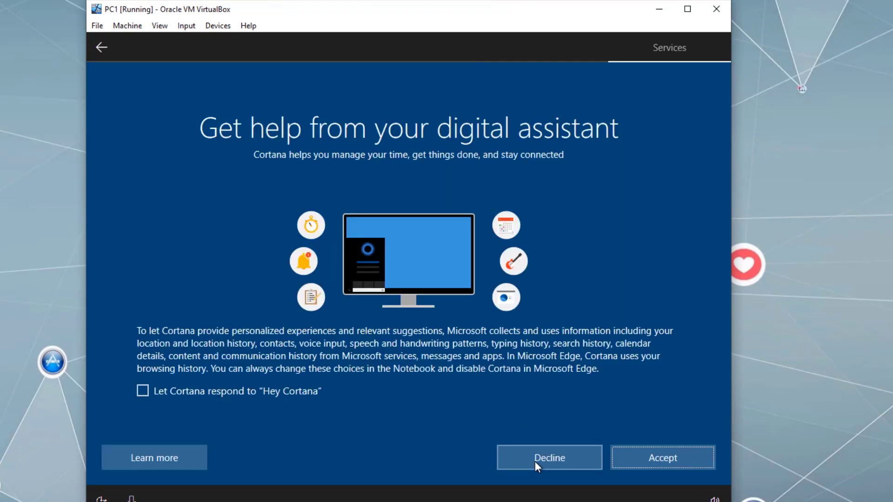
left_click(535, 461)
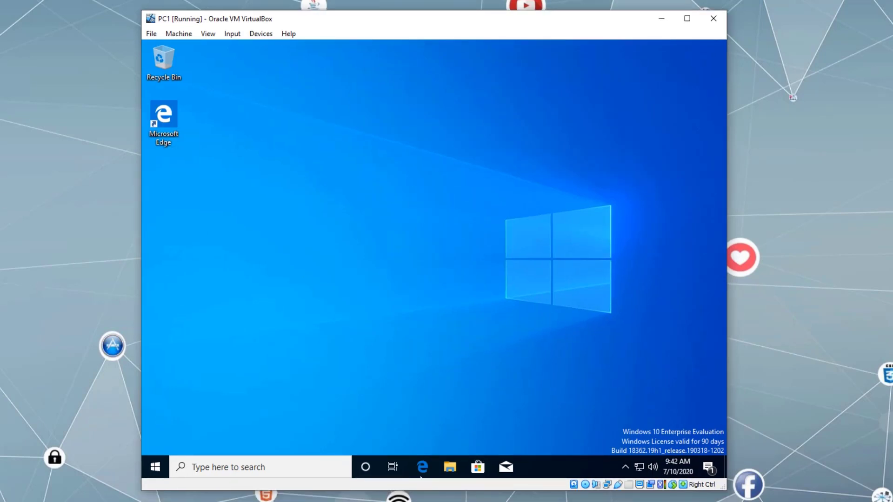
Check PC1's Adapter 1 network settings in VirtualBox Manager, close them without changes, and return to the PC1 window
left_click(182, 501)
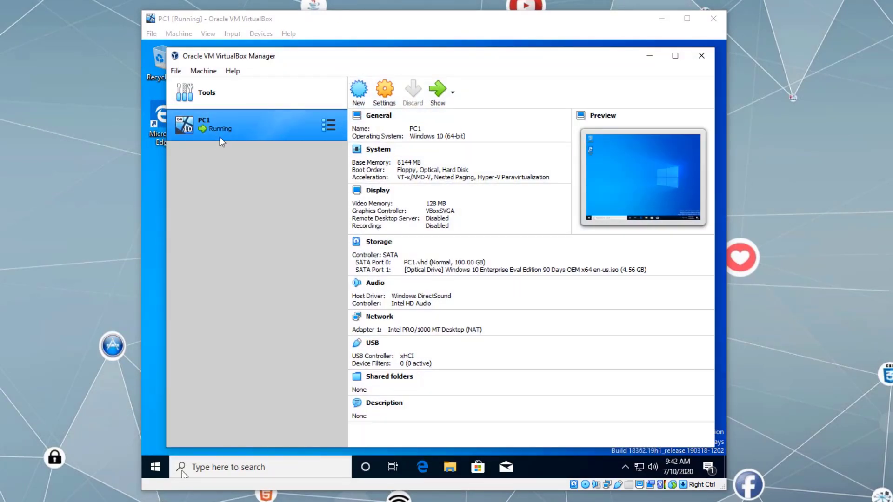
left_click(388, 92)
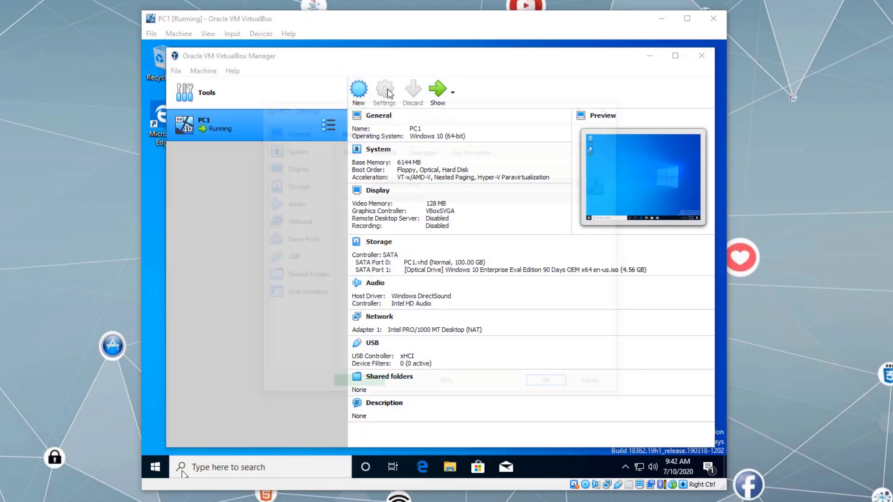
left_click(296, 220)
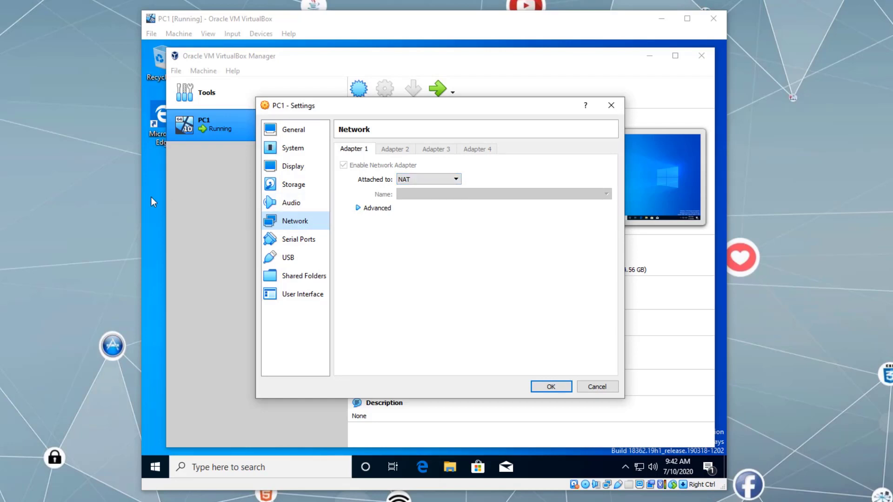
key("Escape")
left_click(414, 28)
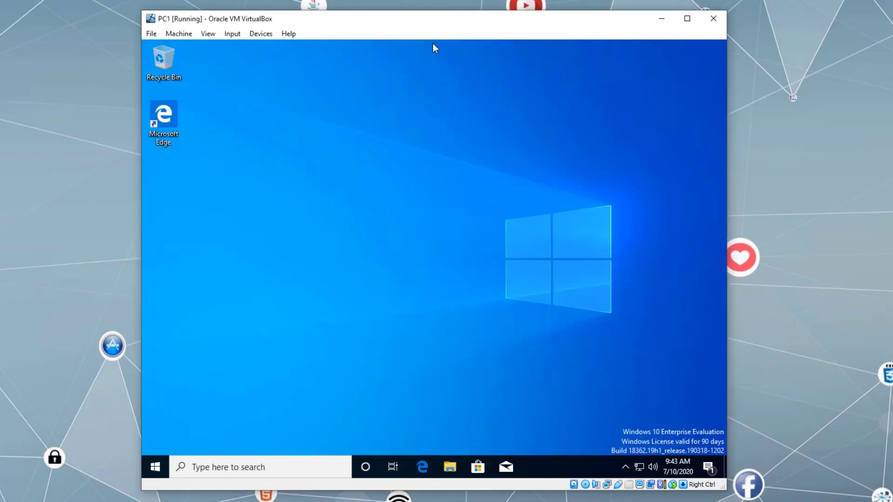
left_click(149, 464)
type("cmd")
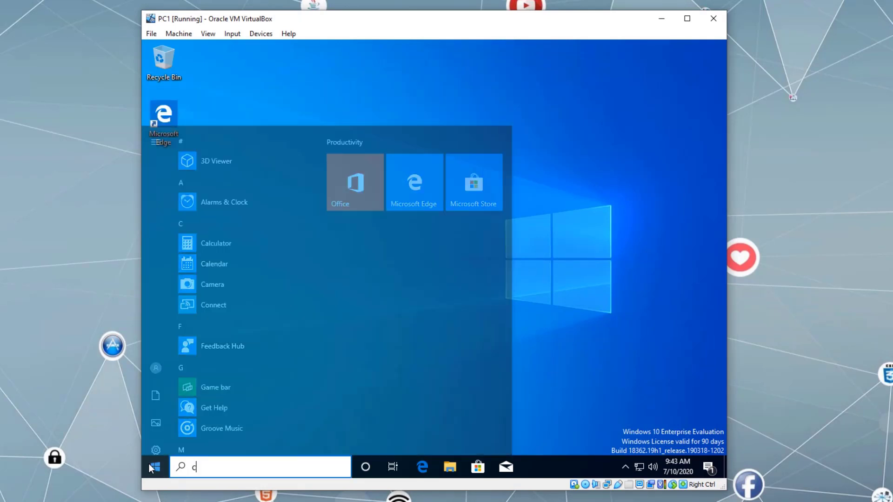
key("Return")
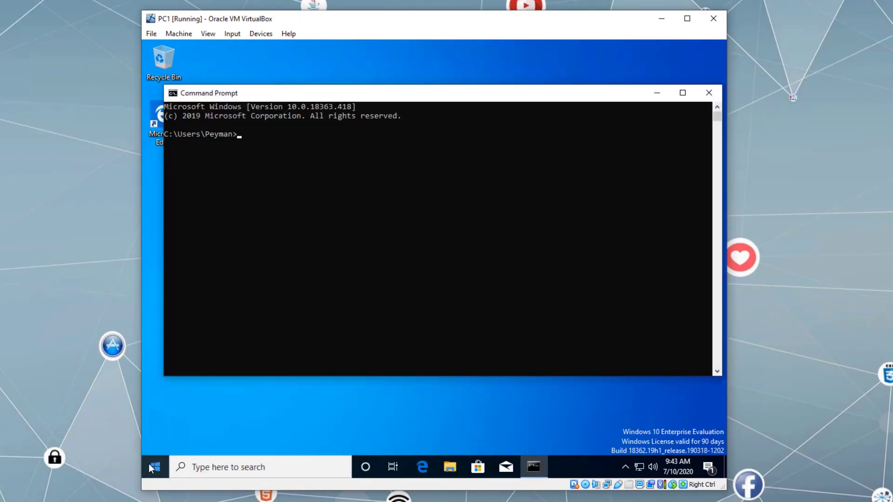
type("ping www.google.com")
key("Return")
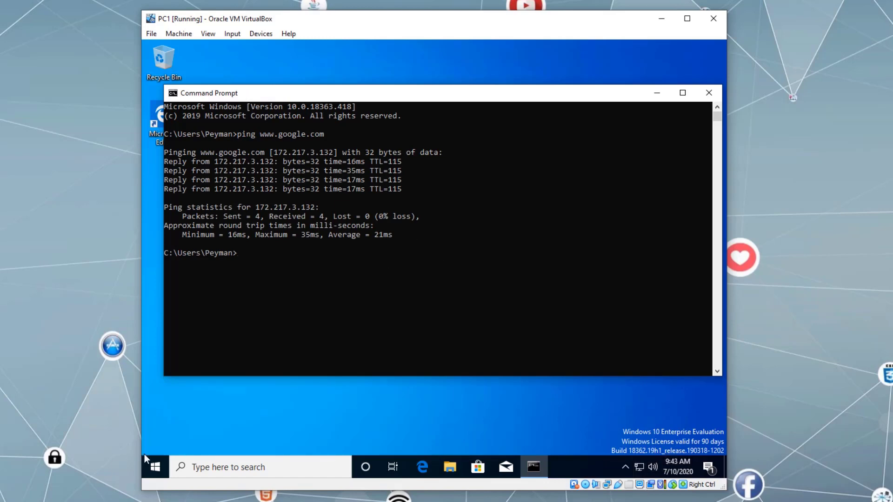
Attach PC1's network Adapter 1 to Internal Network "intnet" with promiscuous mode Allow All, and save the settings
key("alt+Tab")
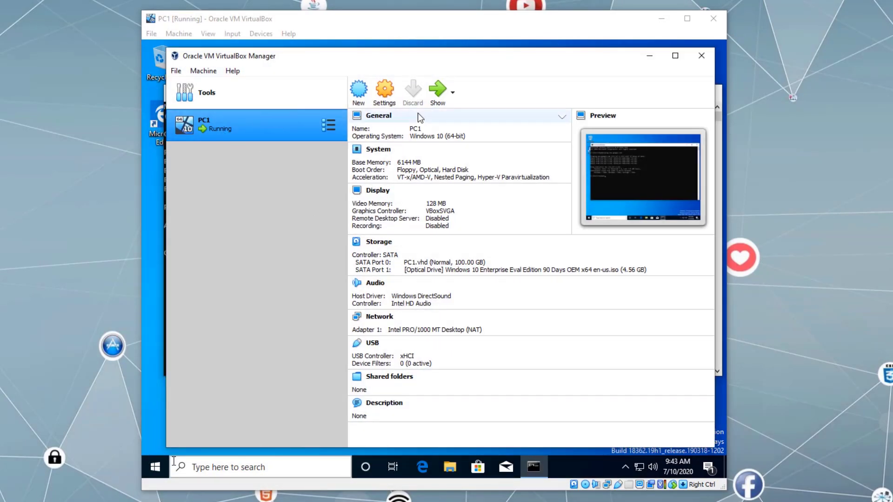
left_click(388, 93)
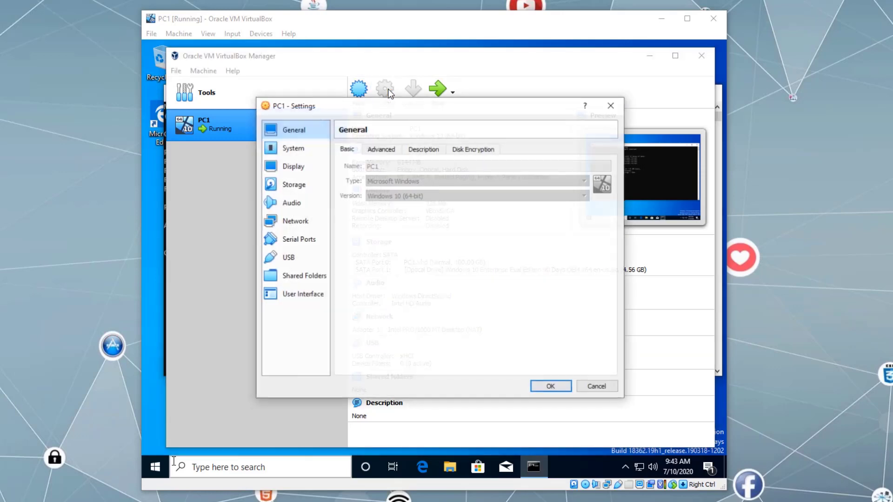
left_click(293, 222)
left_click(434, 179)
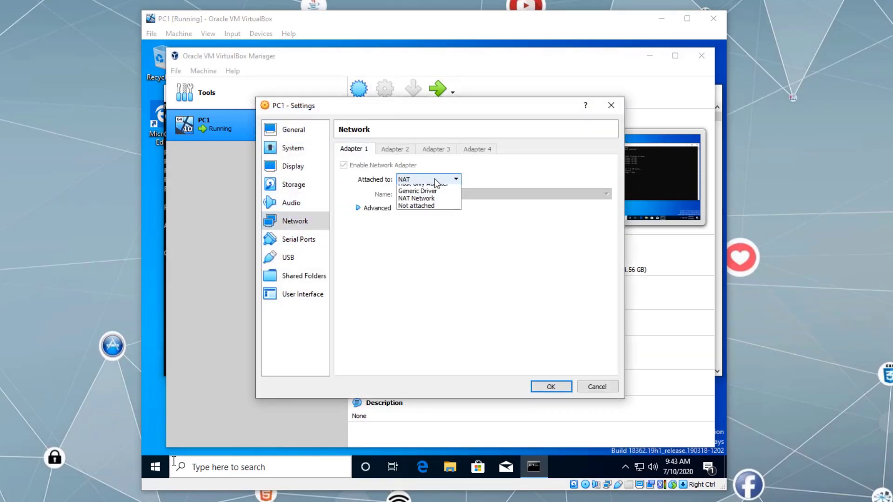
left_click(430, 204)
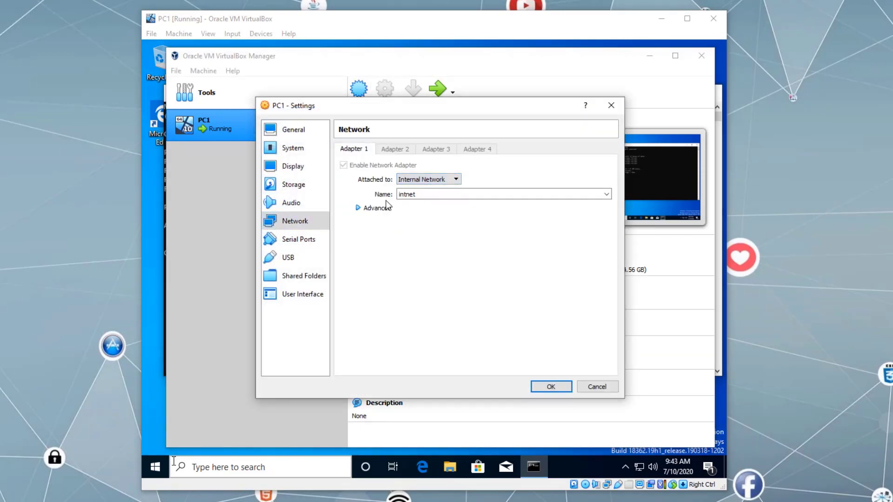
left_click(372, 208)
left_click(447, 238)
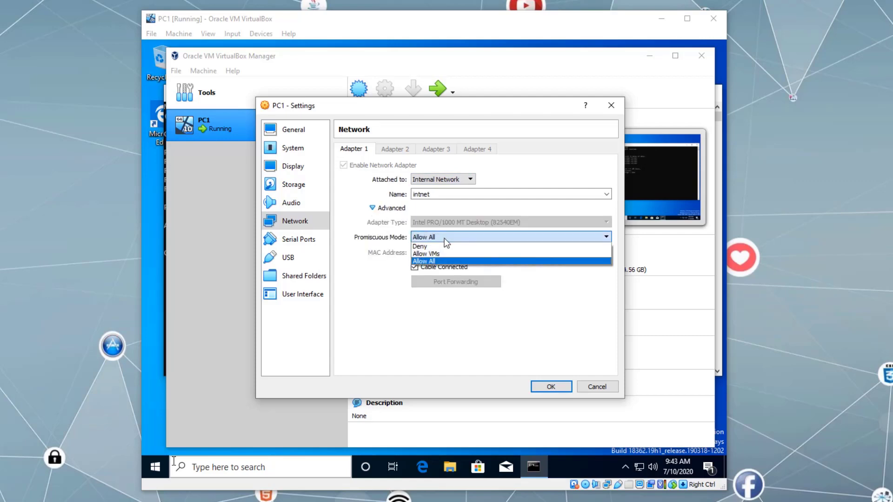
left_click(448, 259)
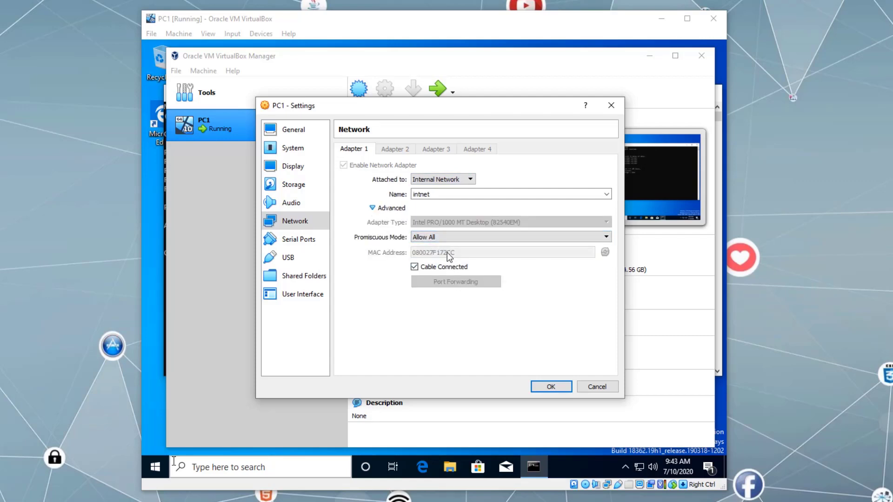
left_click(562, 386)
left_click(566, 24)
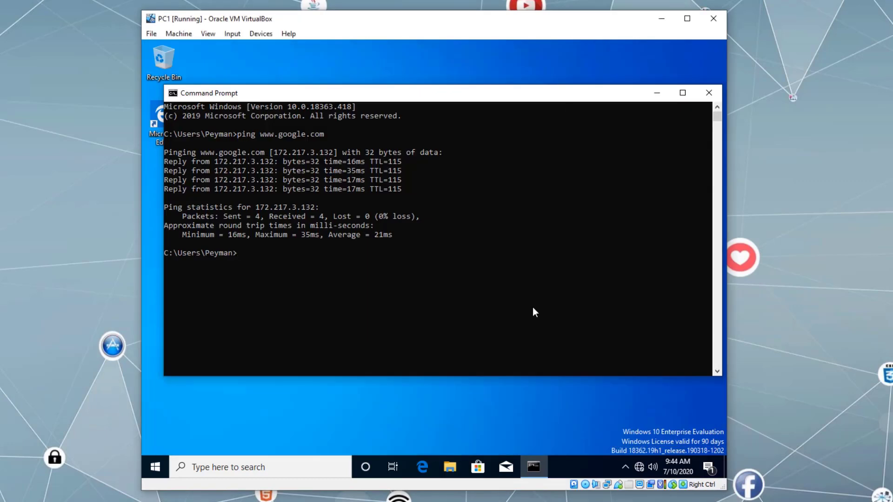
key("Up")
key("Return")
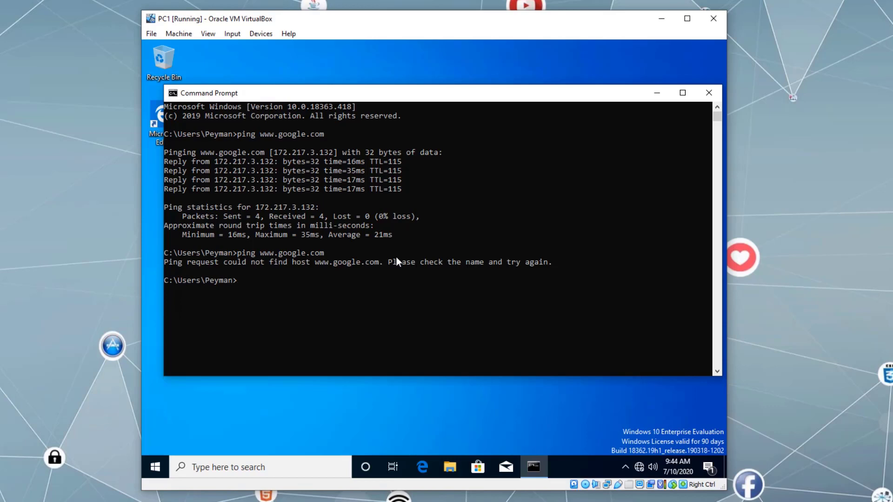
Run ncpa.cpl, open the Ethernet connection's Internet Protocol Version 4 (TCP/IPv4) properties, and move the dialog clear of the window behind
type("ncpa.cpl")
key("Return")
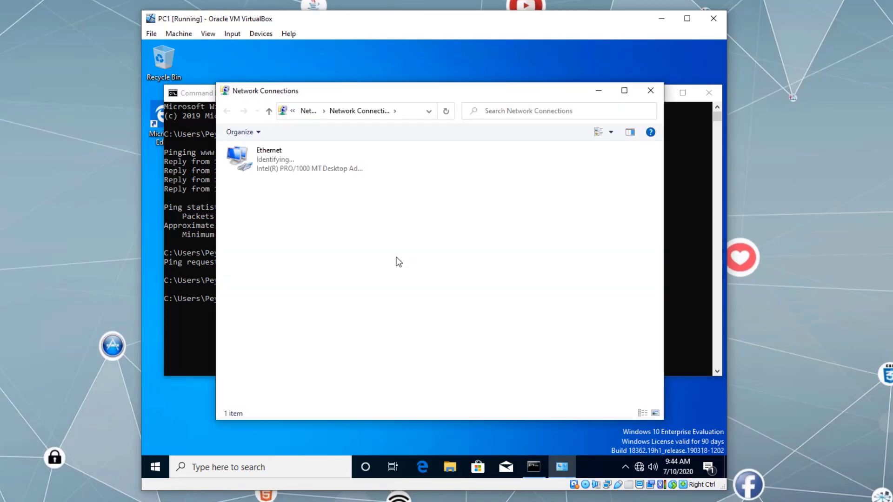
right_click(268, 156)
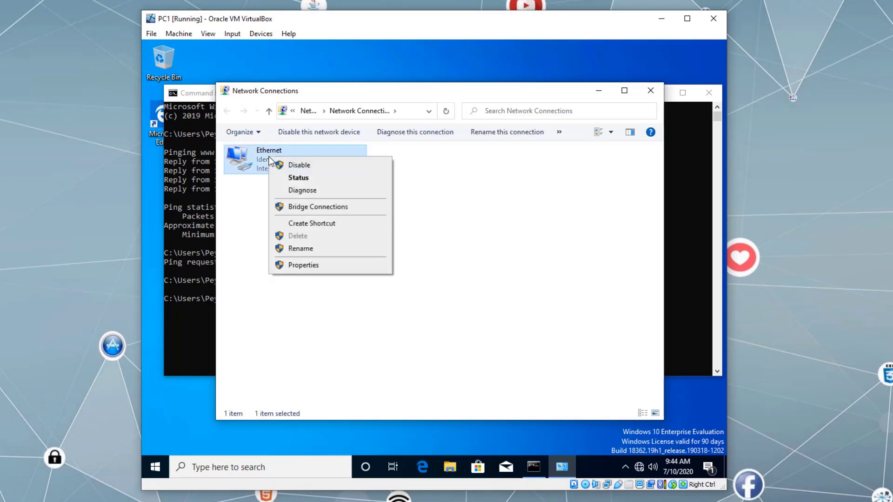
left_click(308, 269)
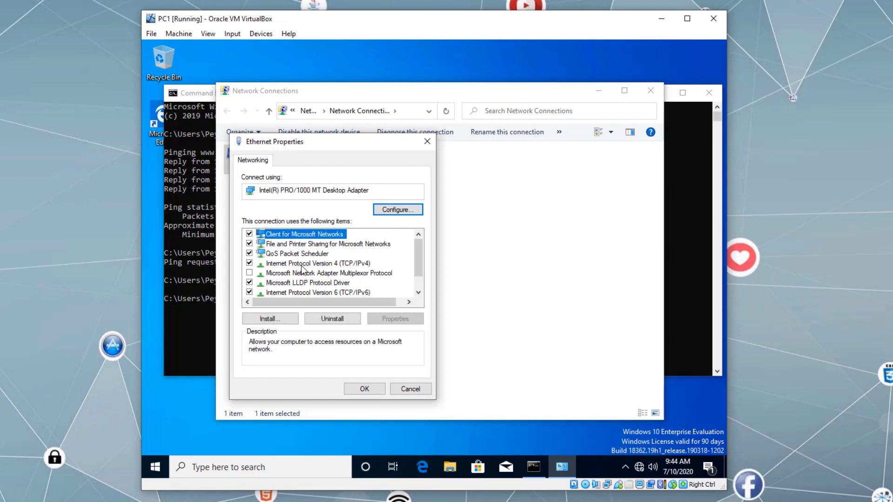
left_click(354, 264)
left_click(393, 319)
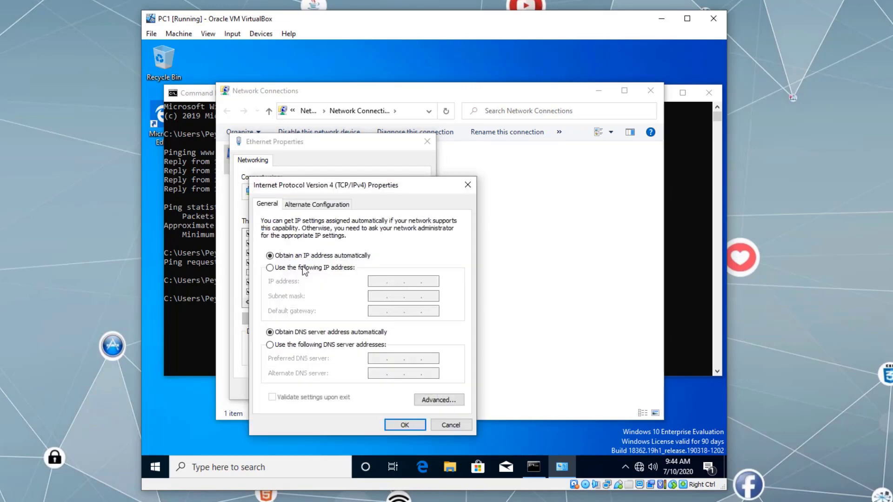
left_click_drag(393, 190, 459, 157)
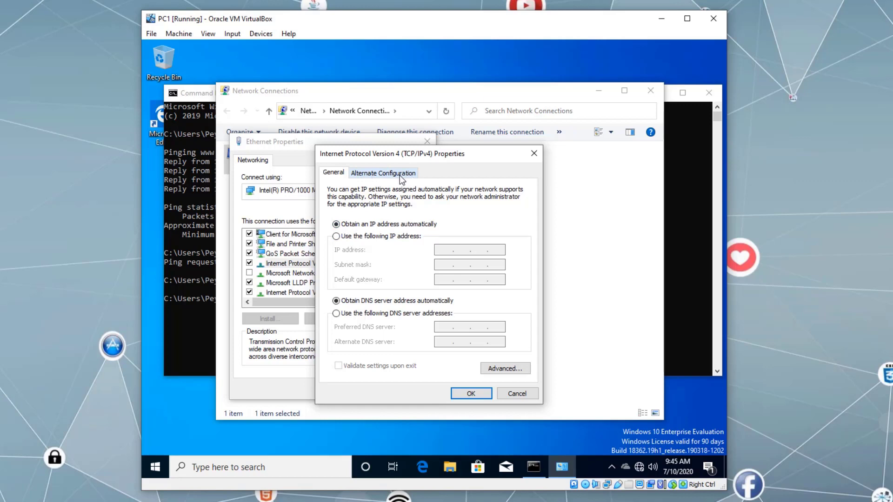
Try the manual IP address option, return to obtaining an address automatically, and view the alternate configuration settings
left_click(354, 239)
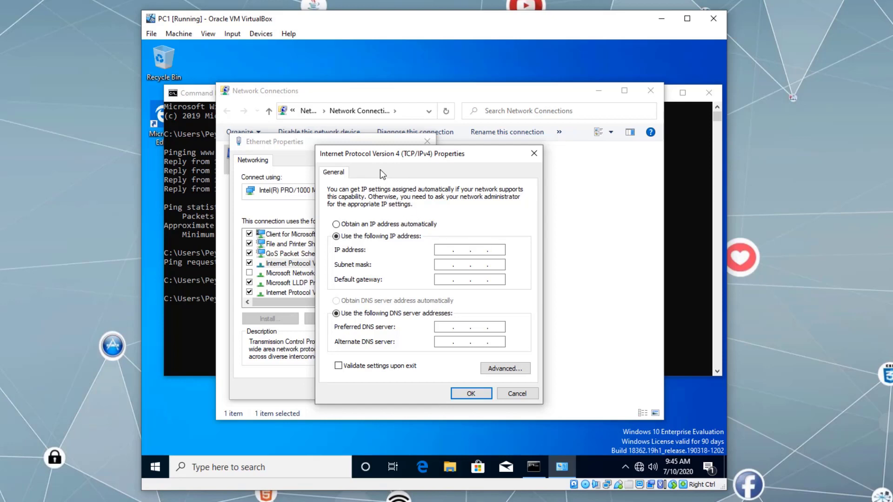
left_click(359, 225)
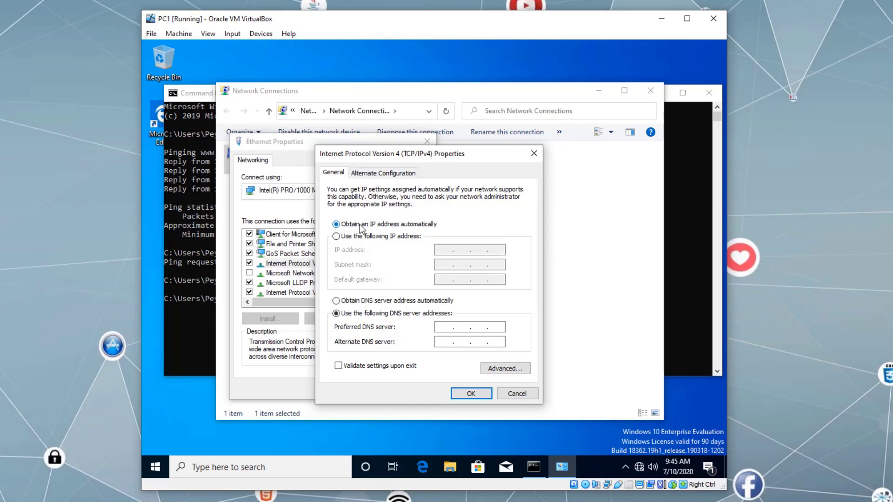
left_click(405, 175)
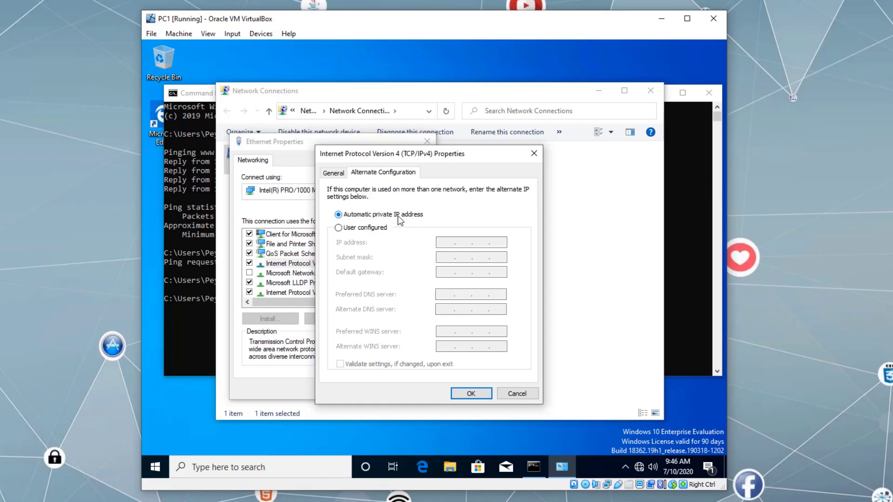
Run ipconfig in Command Prompt to examine PC1's automatically assigned IP address, and close that window
left_click(194, 327)
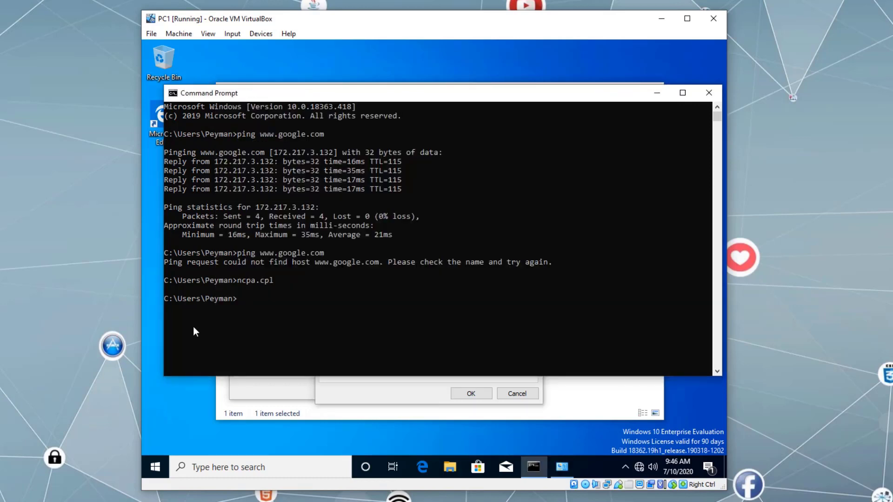
type("ipconfig")
key("Return")
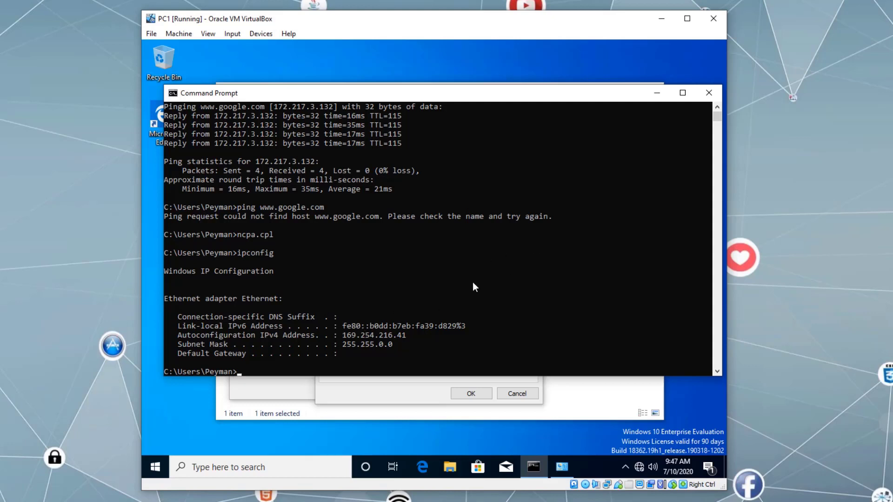
left_click(712, 93)
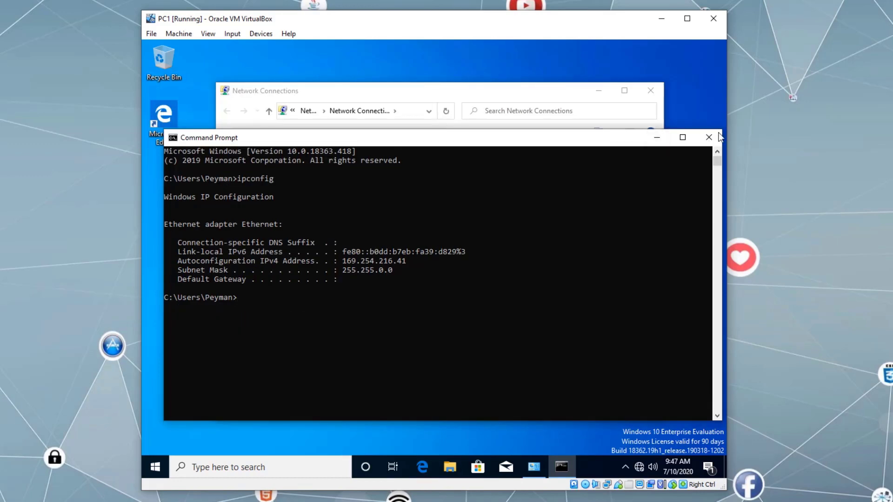
Close Command Prompt, try the user-configured alternate IP option, and restore the automatic private IP address option
left_click(708, 137)
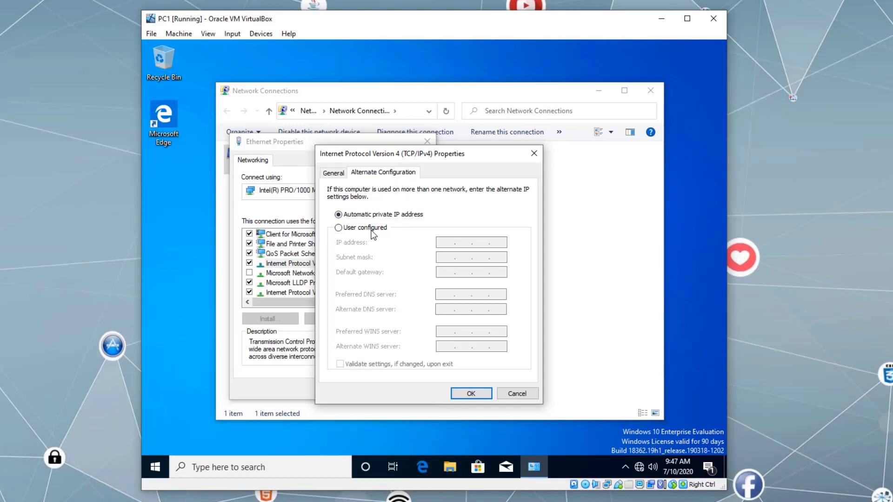
left_click(341, 227)
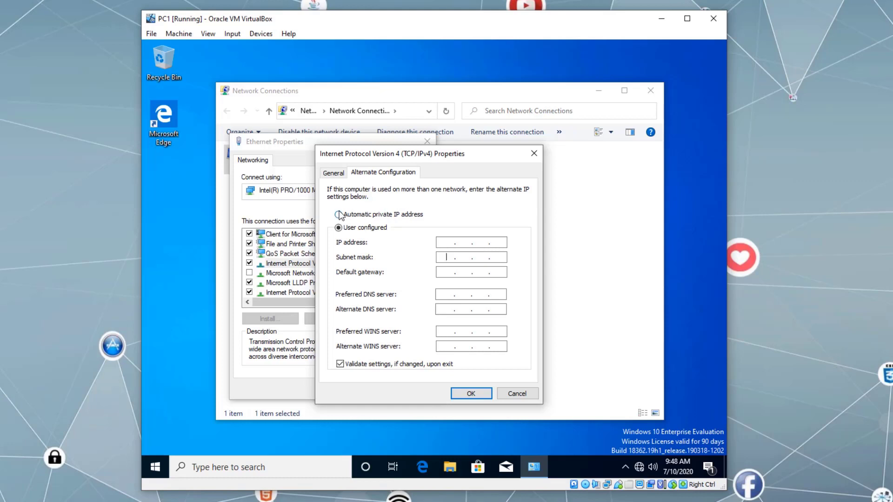
left_click(399, 216)
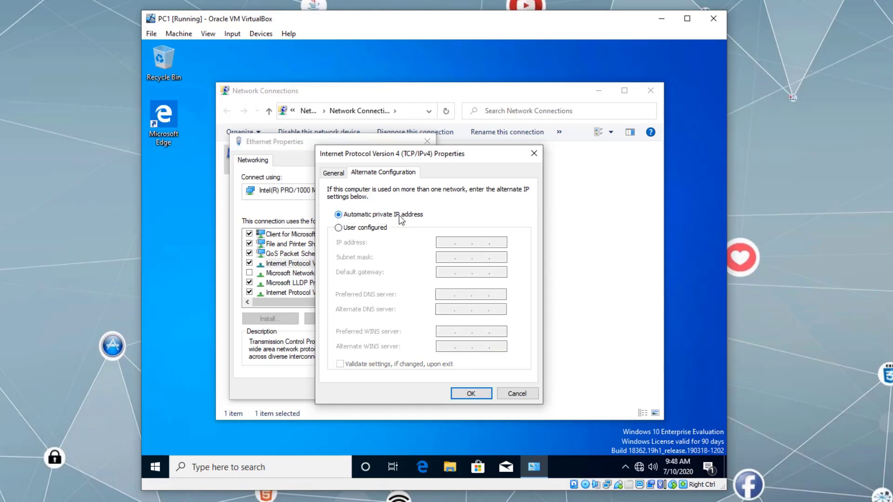
Assign the Ethernet connection the static IP address 192.168.1.10 with subnet mask 255.255.255.0, apply it, and close the network windows
left_click(332, 173)
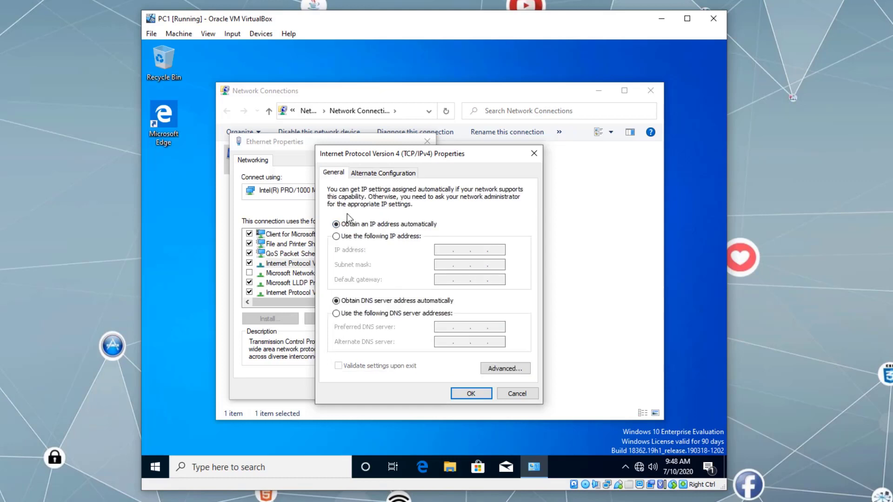
left_click(349, 238)
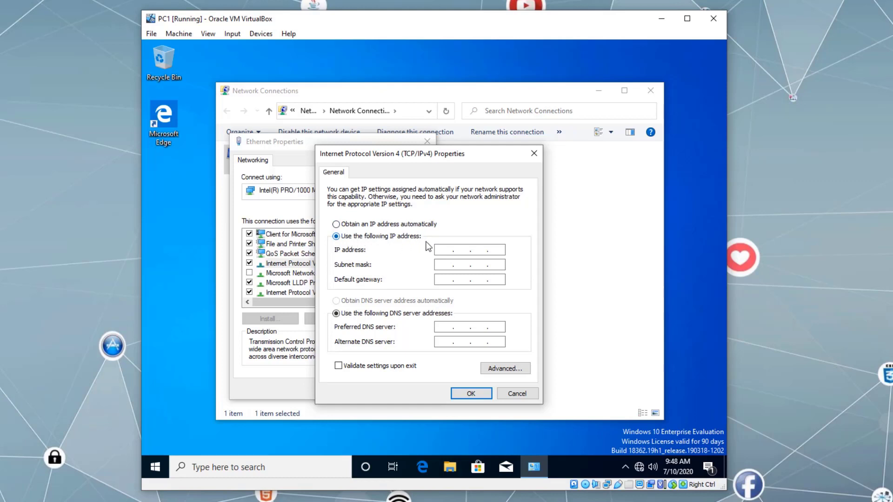
left_click(450, 253)
type("192 . 168 . 1 . 10")
left_click(492, 263)
double_click(439, 251)
key("Tab")
left_click(443, 279)
left_click(471, 394)
left_click(363, 389)
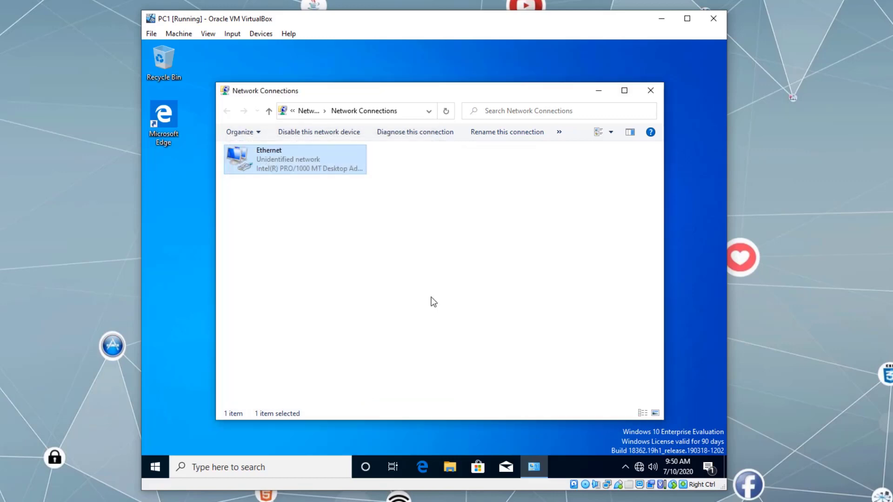
left_click(650, 90)
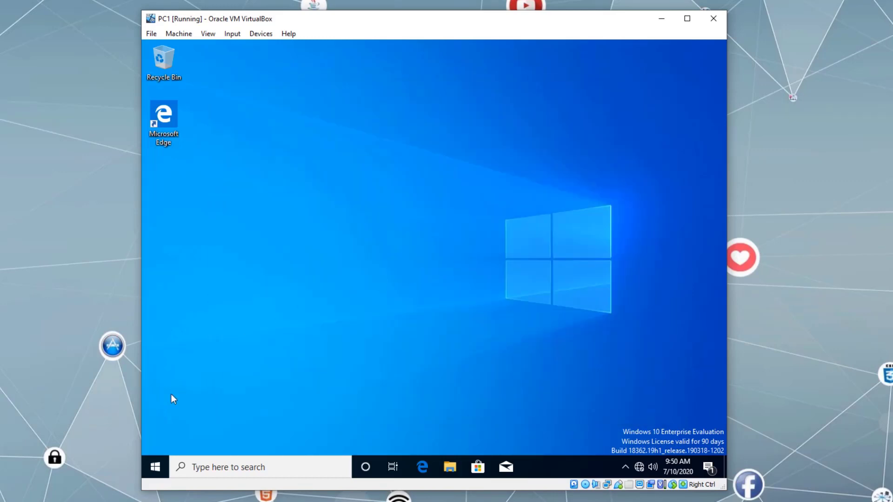
Open Command Prompt on PC1 and run ipconfig to check the manually assigned IP address
left_click(157, 467)
type("c")
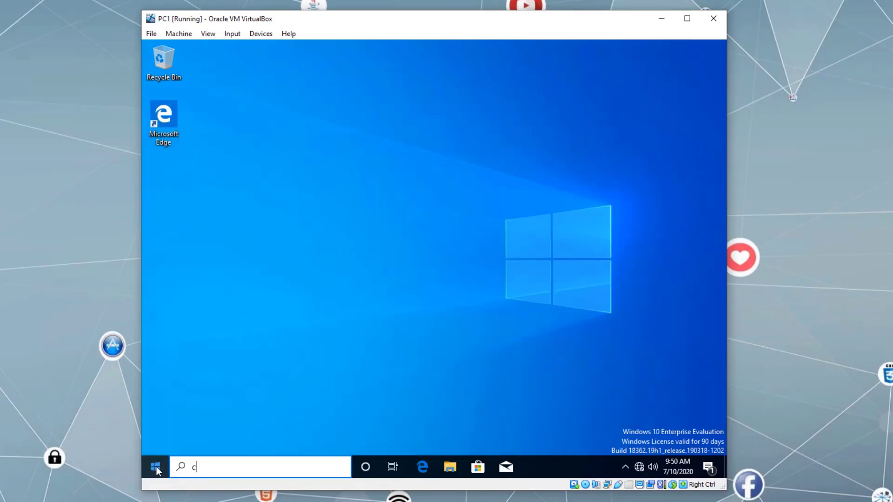
type("md")
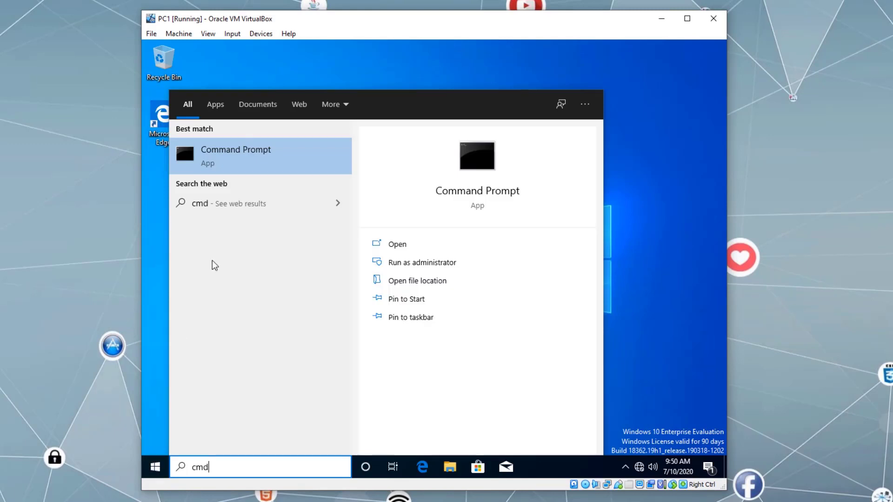
left_click(220, 159)
type("ipconfig")
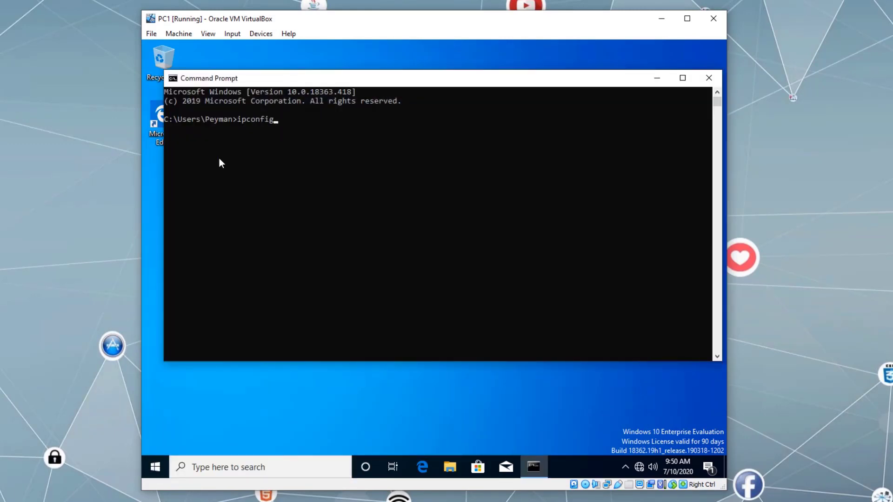
key("Return")
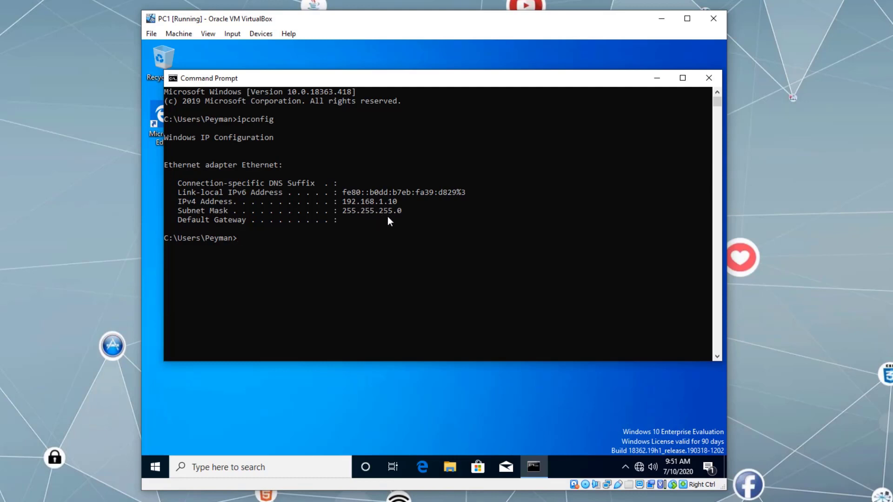
Run ipconfig /all and highlight the DHCP Enabled and Physical Address lines in the output
key("Up")
type("/all")
key("Return")
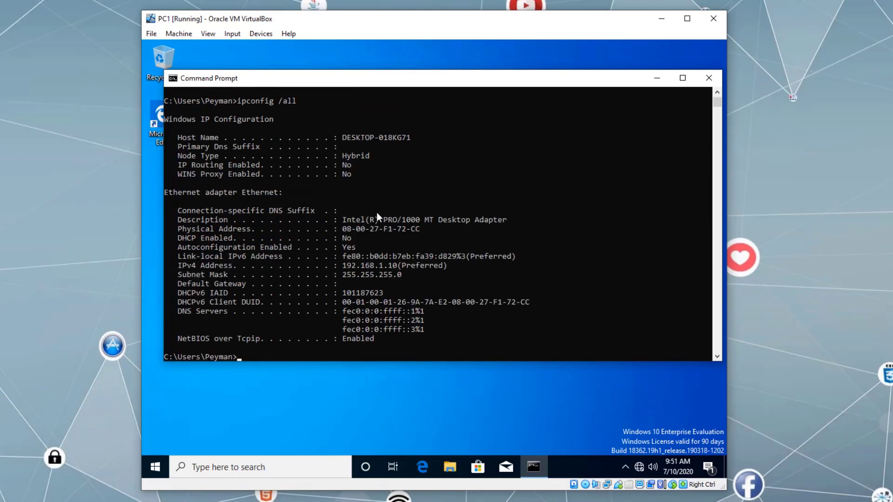
scroll(378, 217, "down", 1)
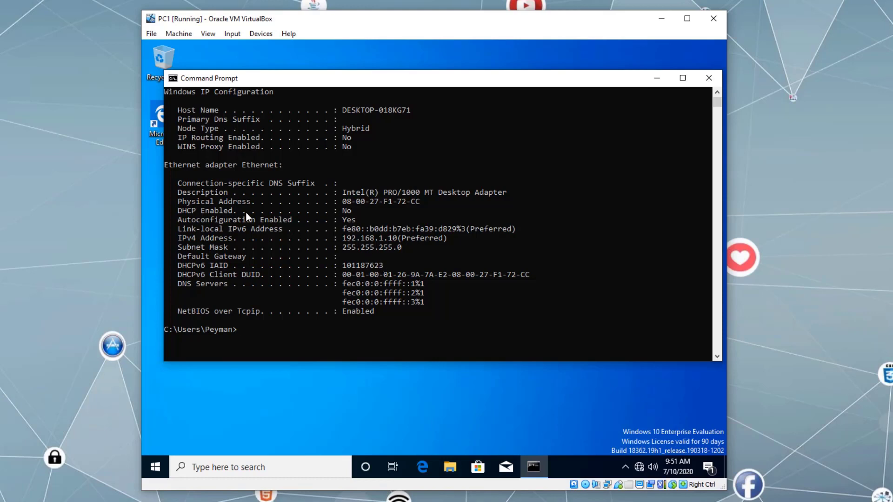
left_click_drag(178, 212, 375, 210)
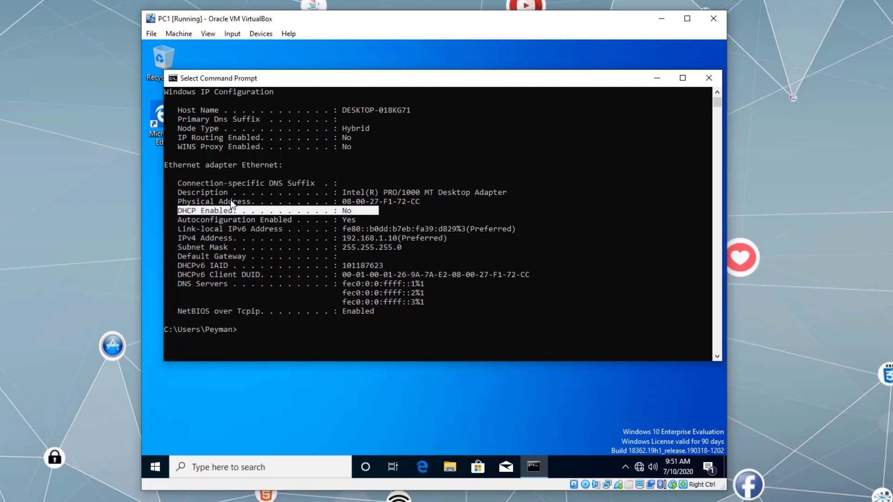
left_click_drag(178, 203, 445, 201)
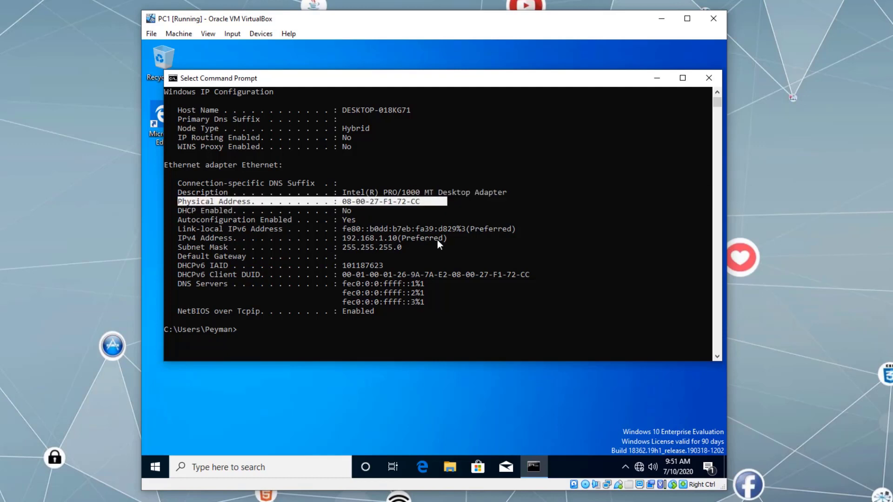
right_click(318, 330)
Run ipconfig /? to view the command's available options and usage examples
key("Up")
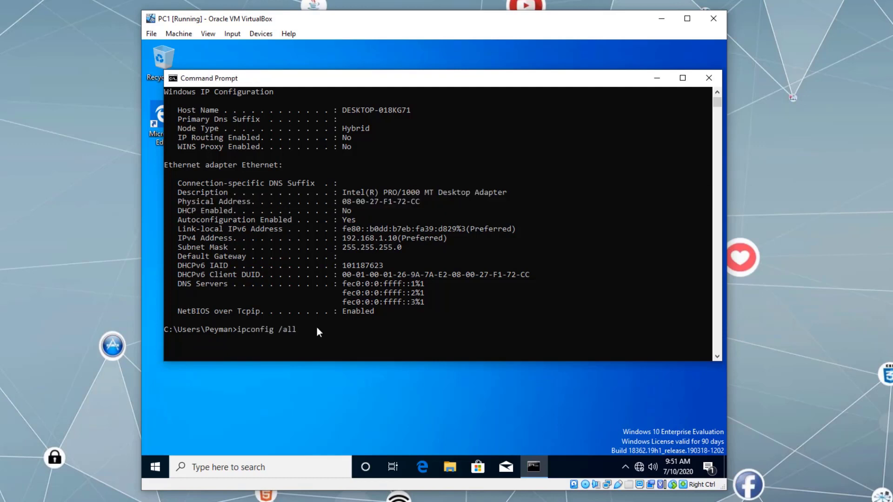
key("BackSpace")
type("?")
key("Return")
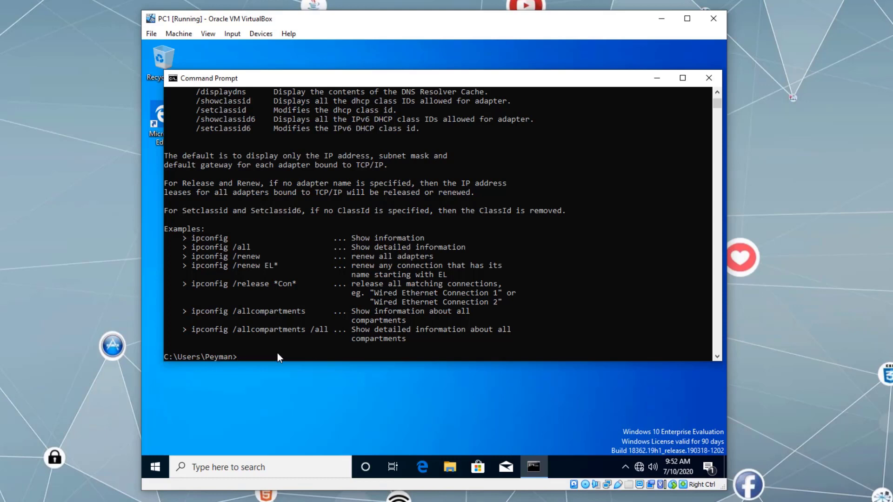
type("man")
key("BackSpace")
key("BackSpace")
key("BackSpace")
key("BackSpace")
key("BackSpace")
key("BackSpace")
key("BackSpace")
key("BackSpace")
key("BackSpace")
key("BackSpace")
key("BackSpace")
key("BackSpace")
Close the Command Prompt window on PC1
left_click(705, 76)
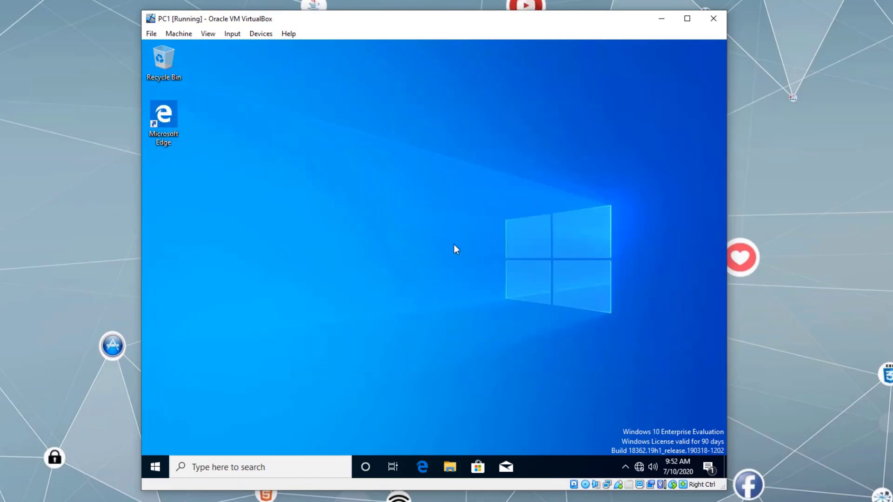